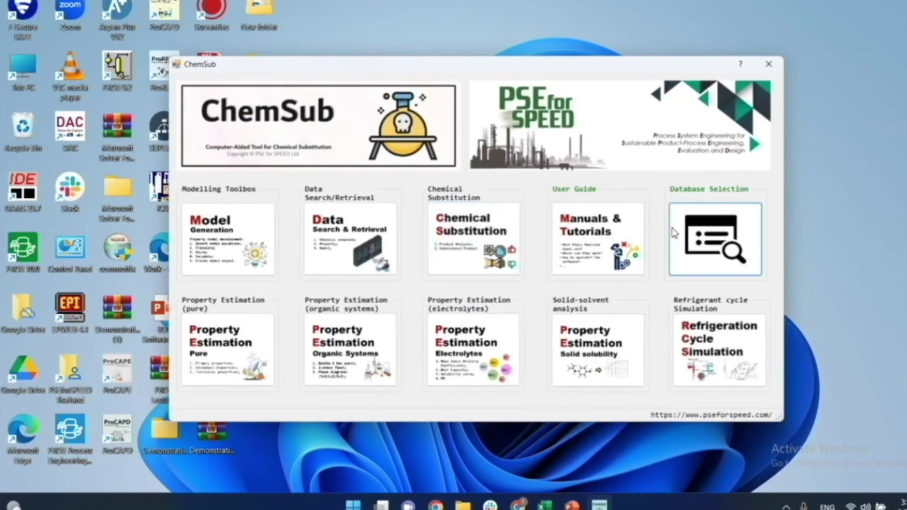
- Load the ChemSub DataBase and open the Data Search & Retrieval database manager
{"action": "left_click", "coordinate": [699, 241]}
{"action": "left_click", "coordinate": [472, 268]}
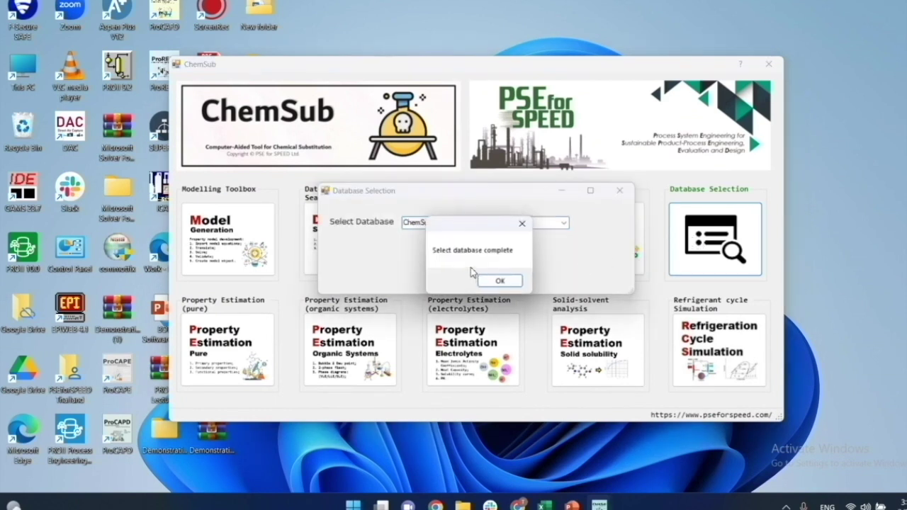
{"action": "left_click", "coordinate": [501, 279]}
{"action": "left_click", "coordinate": [381, 262]}
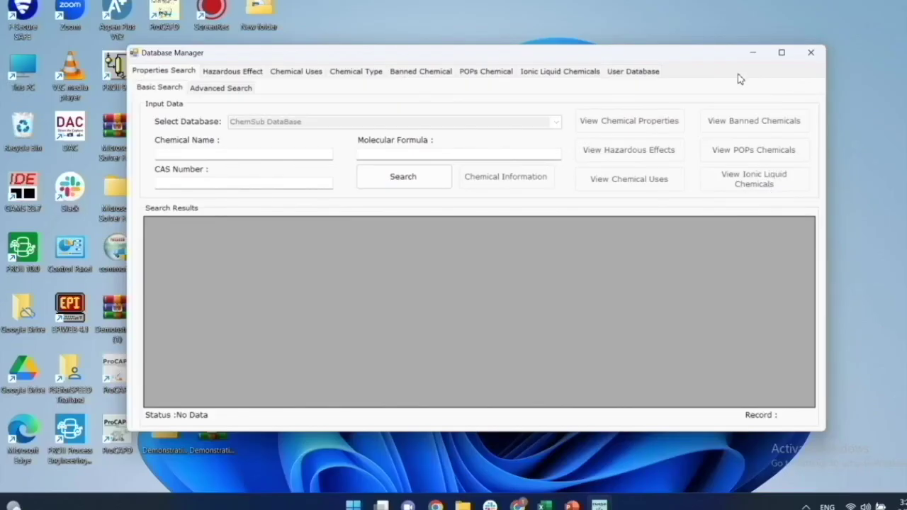
- Search by chemical name for Diethanolamine and view its pure-component properties
{"action": "left_click", "coordinate": [295, 156]}
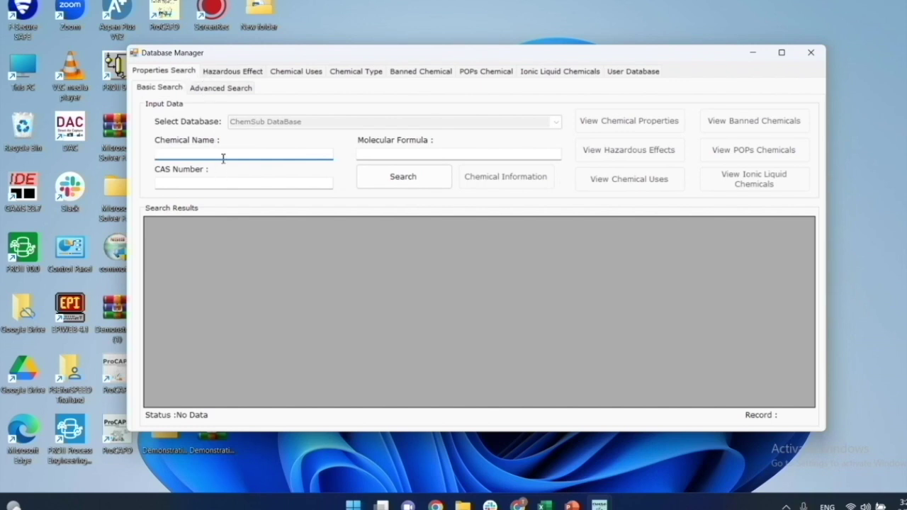
{"action": "type", "text": "Diethanolamine"}
{"action": "left_click", "coordinate": [369, 180]}
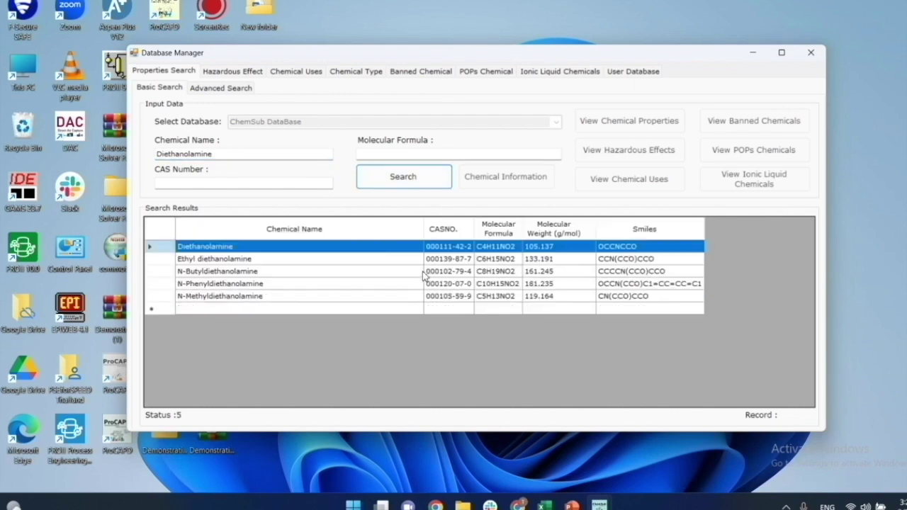
{"action": "left_click", "coordinate": [388, 250]}
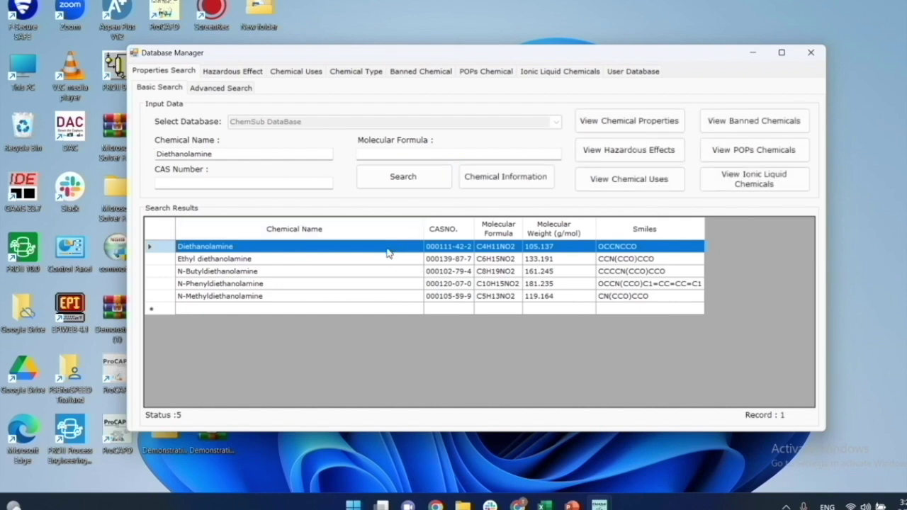
{"action": "left_click", "coordinate": [666, 124]}
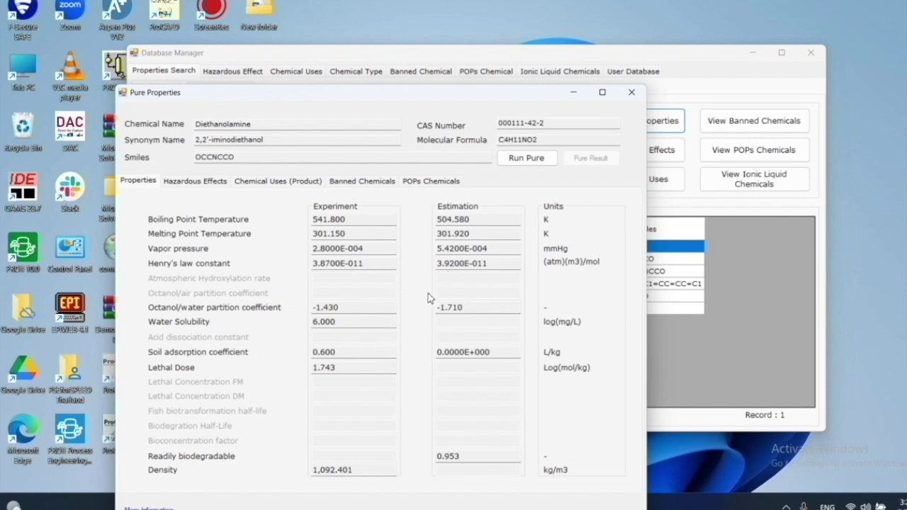
- Run the ProPred pure-component estimation for Diethanolamine
{"action": "left_click", "coordinate": [534, 154]}
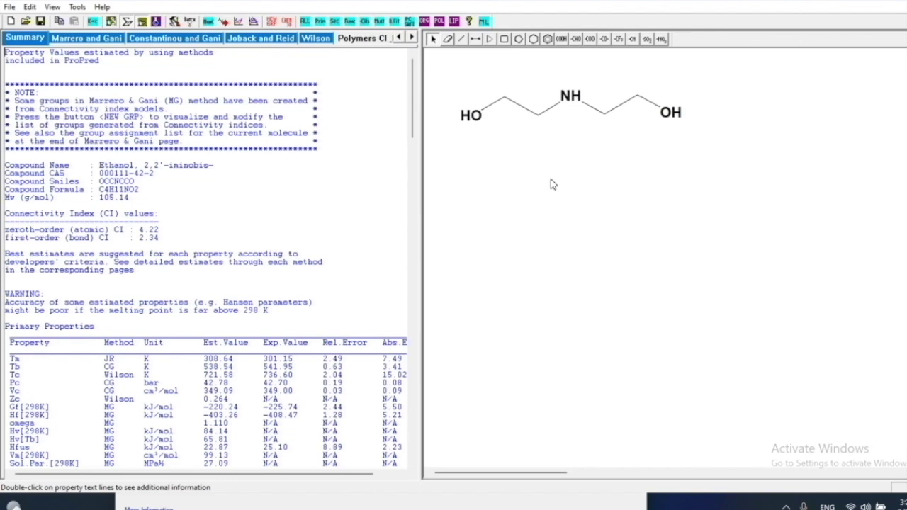
- Widen and scroll through Diethanolamine's estimated property summary
{"action": "left_click_drag", "start_coordinate": [427, 194], "coordinate": [502, 211]}
{"action": "scroll", "coordinate": [485, 214], "scroll_direction": "down", "scroll_amount": 5}
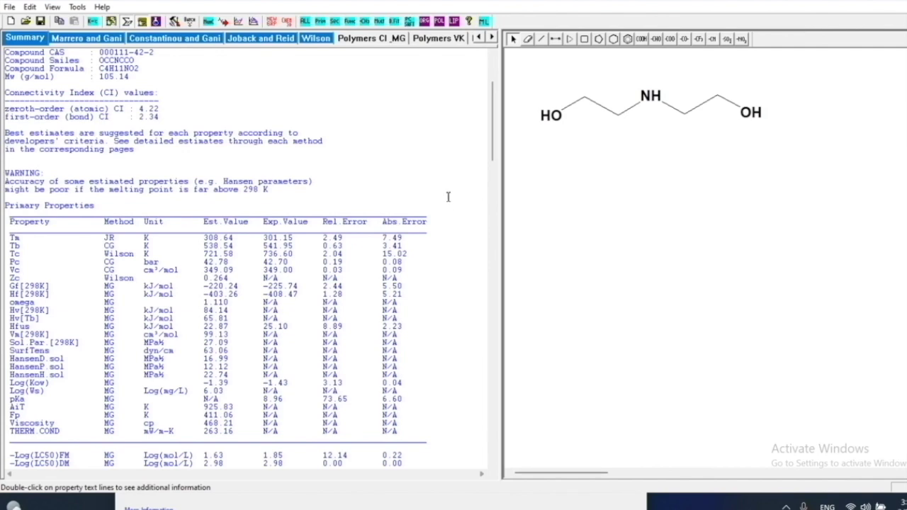
{"action": "scroll", "coordinate": [431, 199], "scroll_direction": "down", "scroll_amount": 2}
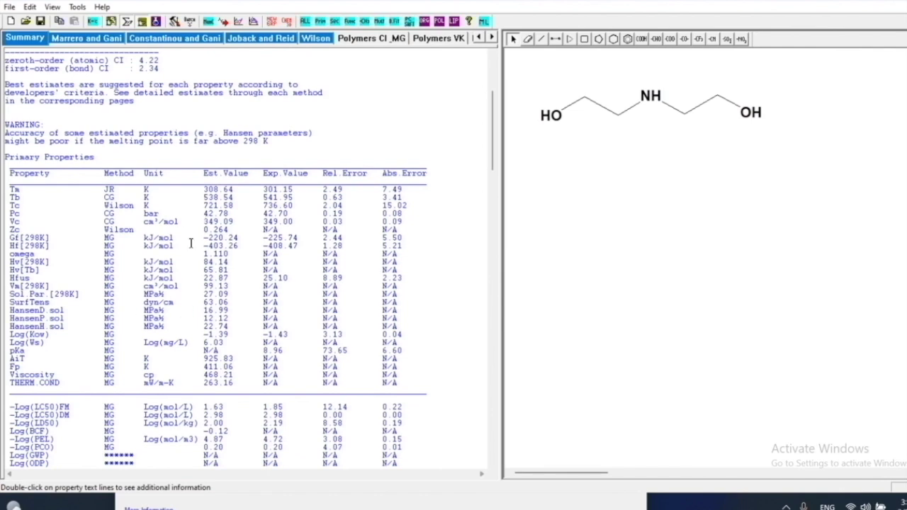
{"action": "scroll", "coordinate": [430, 304], "scroll_direction": "down", "scroll_amount": 17}
{"action": "scroll", "coordinate": [255, 302], "scroll_direction": "down", "scroll_amount": 8}
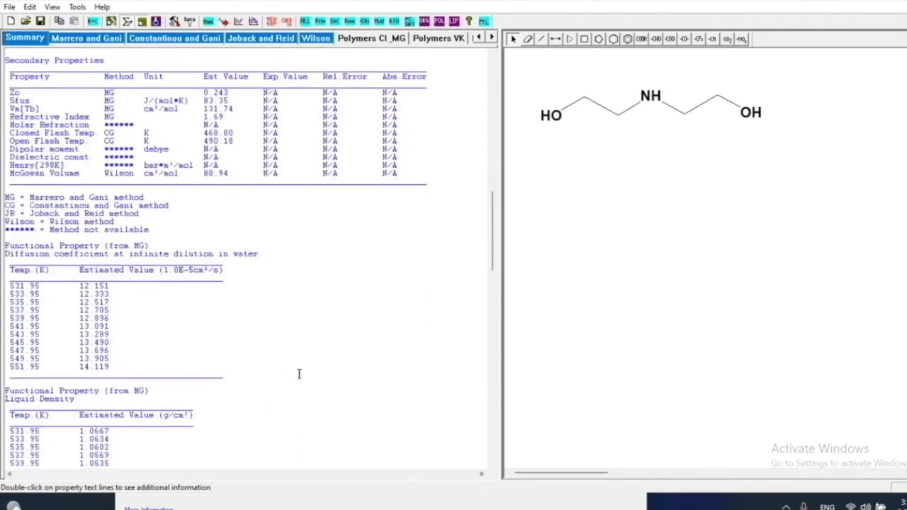
{"action": "scroll", "coordinate": [152, 234], "scroll_direction": "down", "scroll_amount": 1}
{"action": "scroll", "coordinate": [174, 250], "scroll_direction": "down", "scroll_amount": 10}
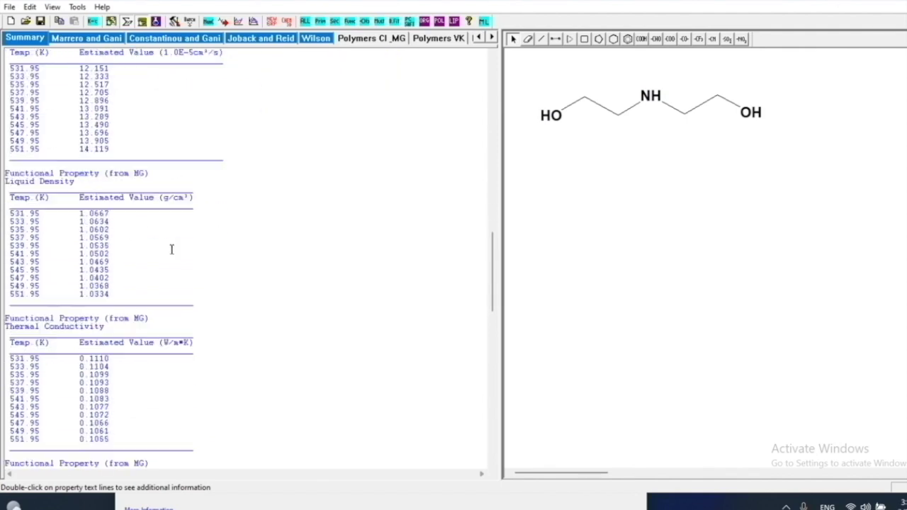
{"action": "scroll", "coordinate": [174, 253], "scroll_direction": "up", "scroll_amount": 13}
{"action": "scroll", "coordinate": [174, 253], "scroll_direction": "up", "scroll_amount": 12}
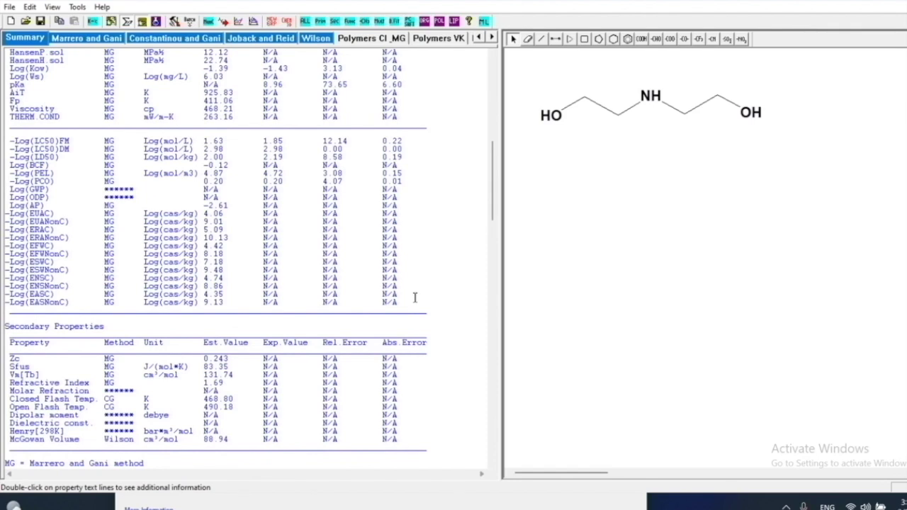
{"action": "scroll", "coordinate": [414, 297], "scroll_direction": "up", "scroll_amount": 9}
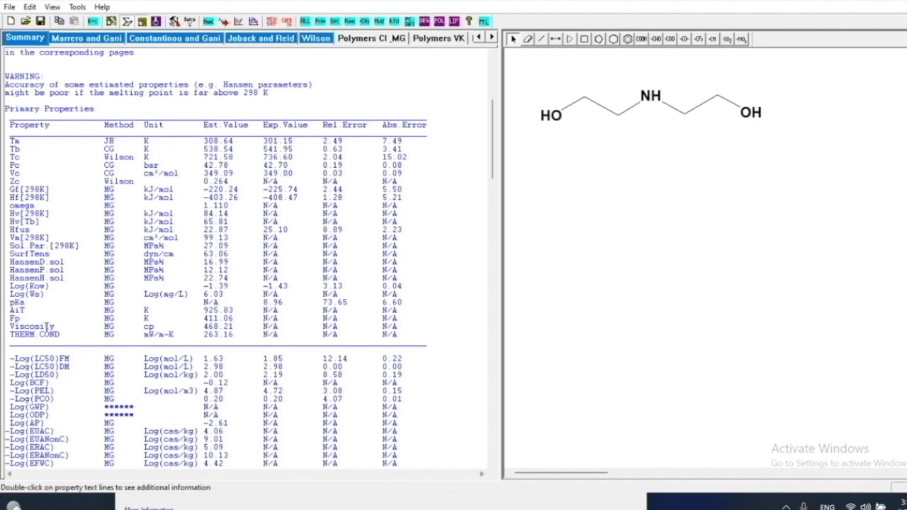
- Review the -Log(LC50)FM estimate details, then close ProPred without saving
{"action": "double_click", "coordinate": [44, 359]}
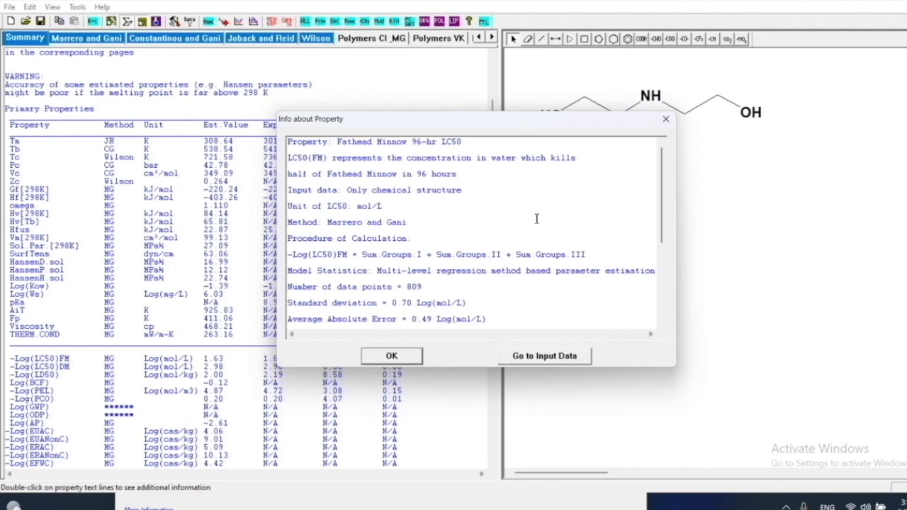
{"action": "left_click", "coordinate": [391, 356]}
{"action": "key", "text": "alt+F4"}
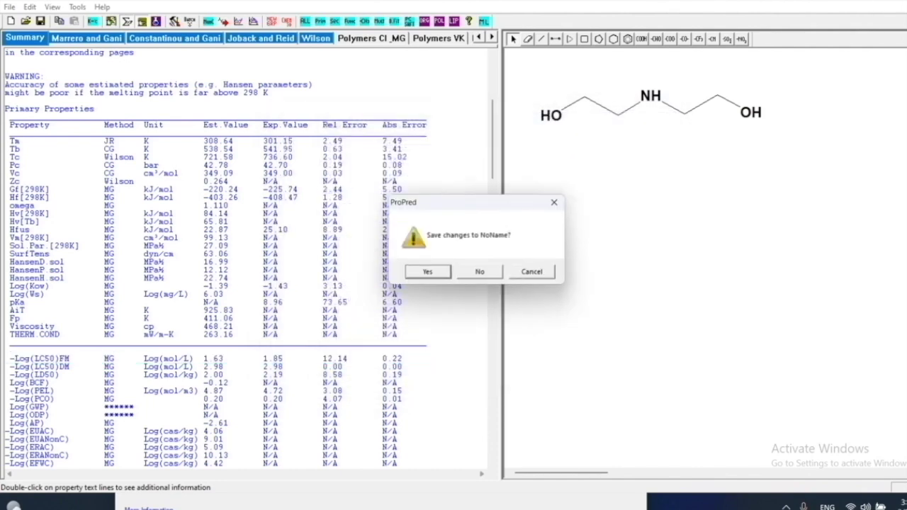
{"action": "left_click", "coordinate": [480, 272]}
{"action": "left_click", "coordinate": [626, 92]}
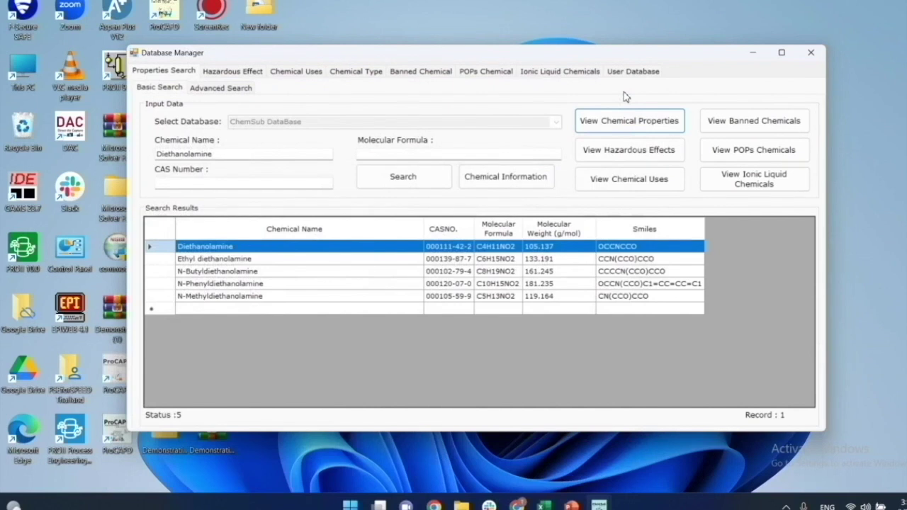
{"action": "left_click", "coordinate": [641, 150]}
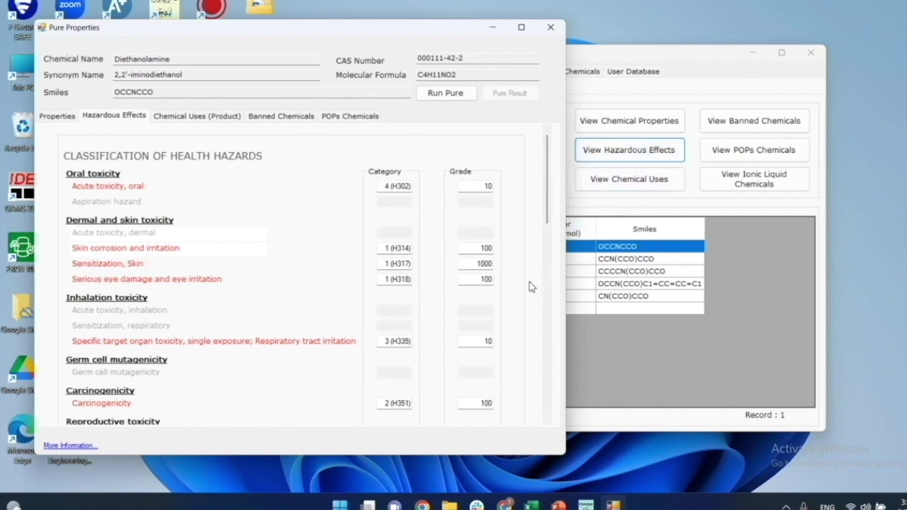
{"action": "left_click_drag", "start_coordinate": [565, 267], "coordinate": [678, 267]}
{"action": "left_click_drag", "start_coordinate": [502, 32], "coordinate": [665, 41]}
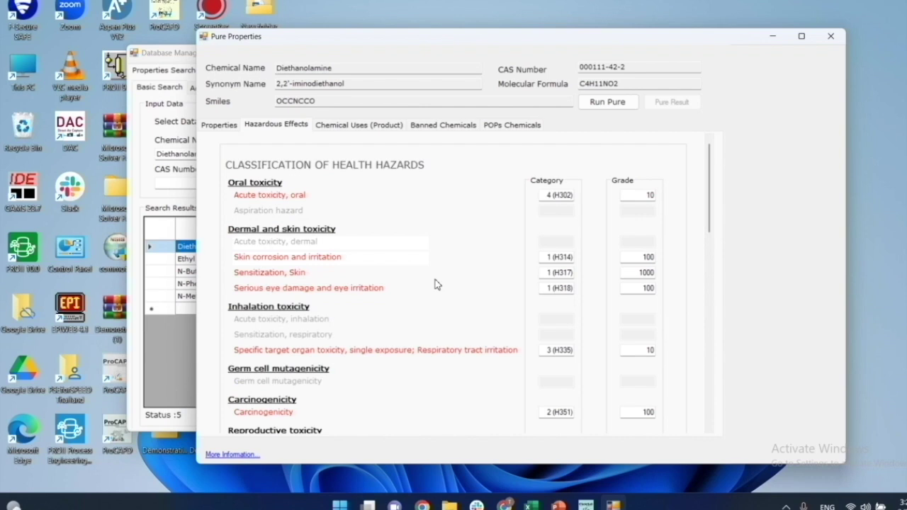
{"action": "scroll", "coordinate": [436, 284], "scroll_direction": "down", "scroll_amount": 10}
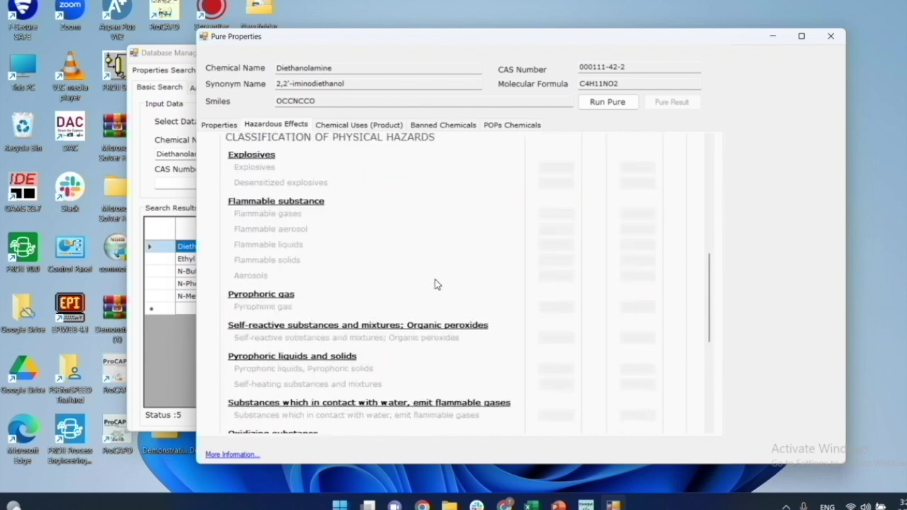
{"action": "scroll", "coordinate": [436, 285], "scroll_direction": "down", "scroll_amount": 3}
{"action": "scroll", "coordinate": [435, 284], "scroll_direction": "up", "scroll_amount": 2}
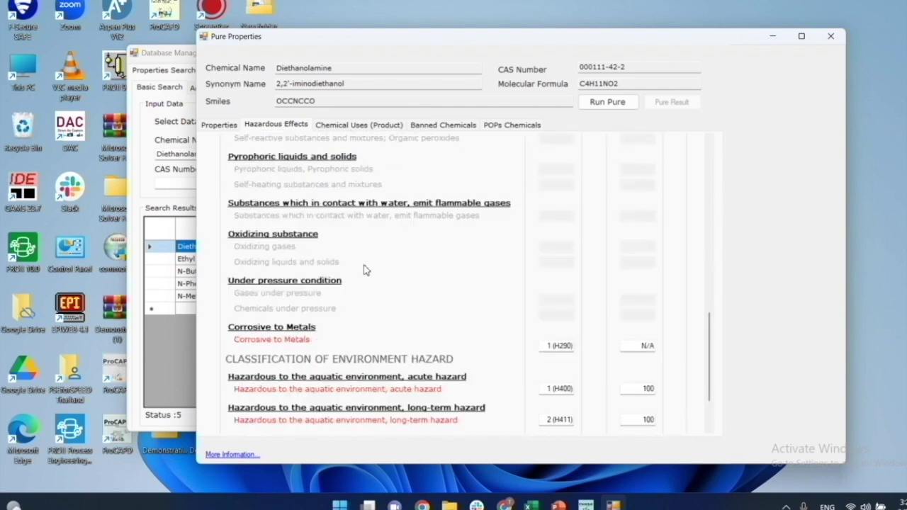
{"action": "scroll", "coordinate": [379, 306], "scroll_direction": "up", "scroll_amount": 5}
{"action": "scroll", "coordinate": [446, 279], "scroll_direction": "up", "scroll_amount": 8}
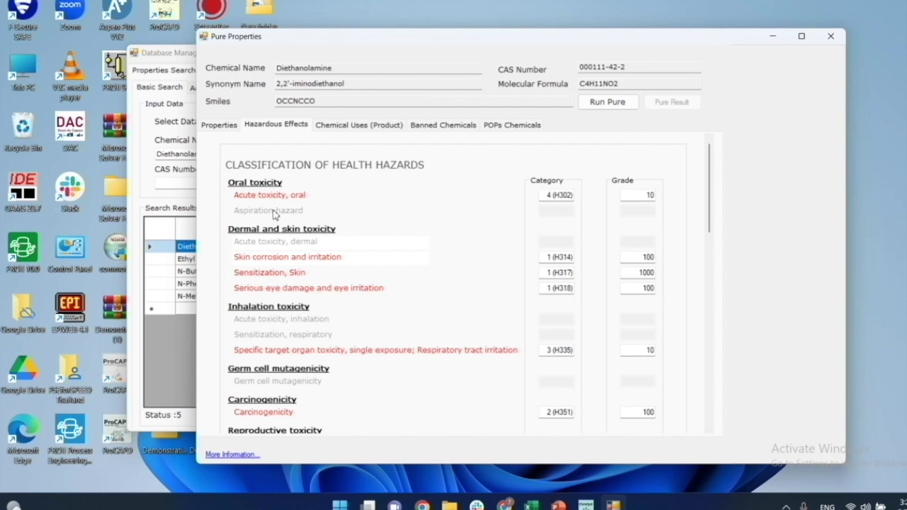
{"action": "double_click", "coordinate": [559, 195]}
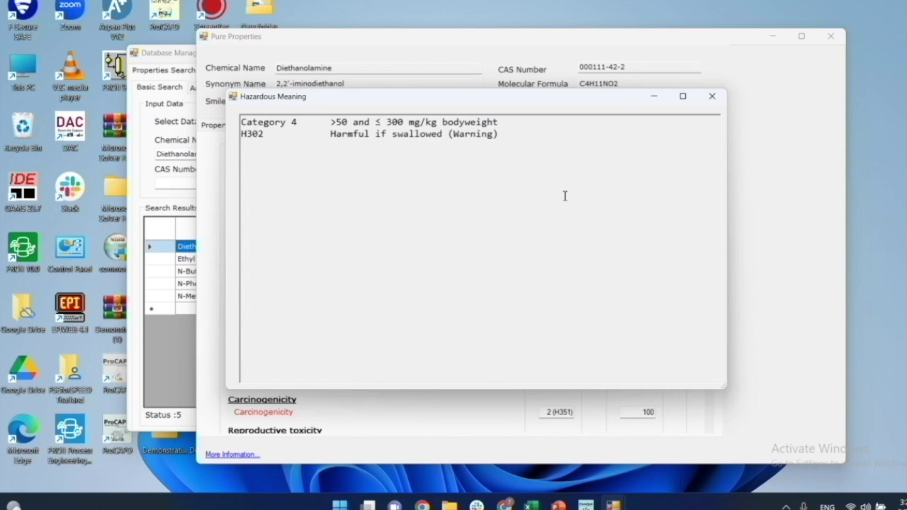
{"action": "left_click", "coordinate": [712, 96]}
{"action": "scroll", "coordinate": [546, 364], "scroll_direction": "down", "scroll_amount": 8}
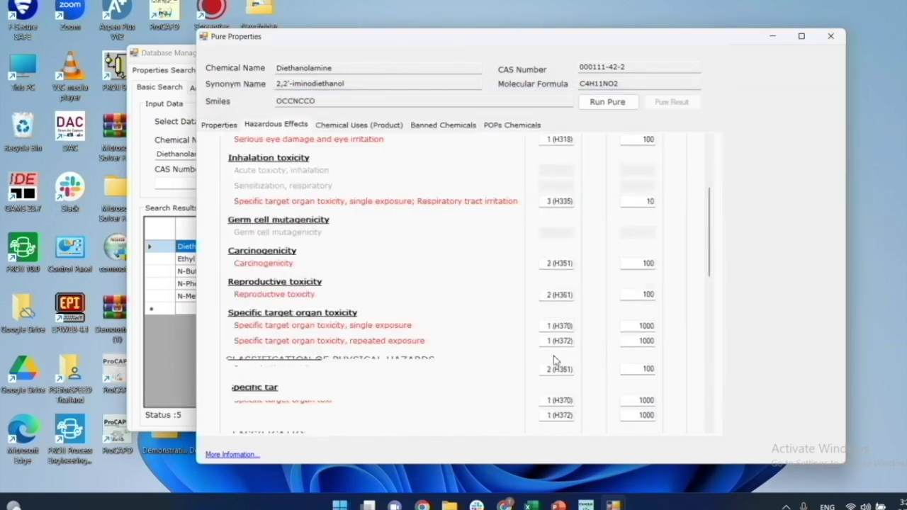
{"action": "left_click", "coordinate": [832, 35]}
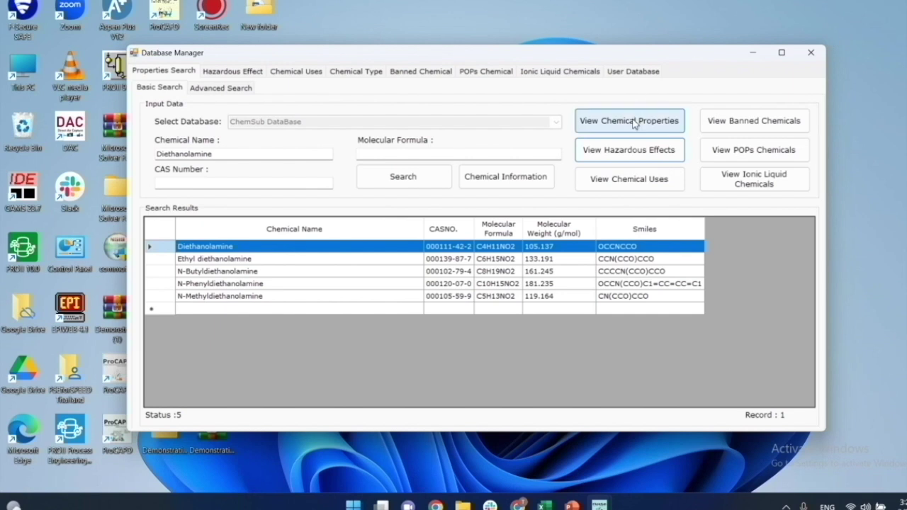
- Show Diethanolamine's chemical uses and scroll through the list
{"action": "left_click", "coordinate": [634, 180]}
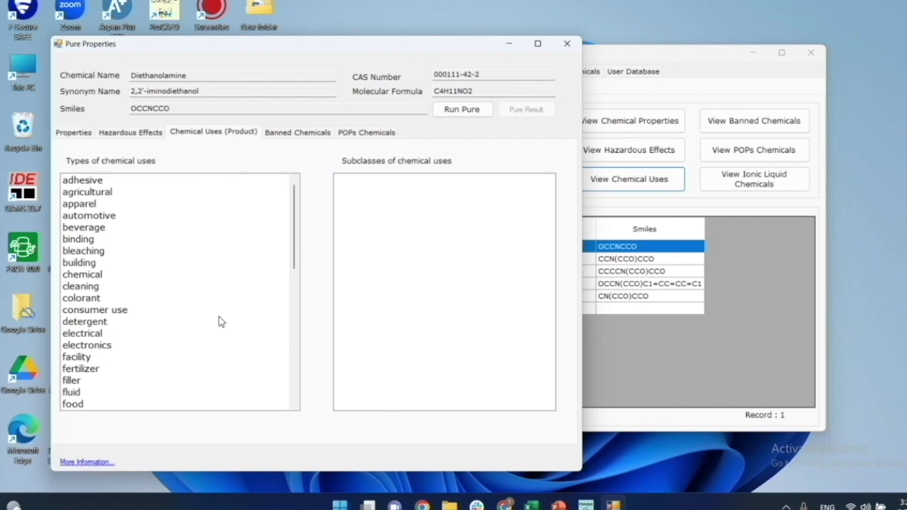
{"action": "scroll", "coordinate": [220, 322], "scroll_direction": "down", "scroll_amount": 6}
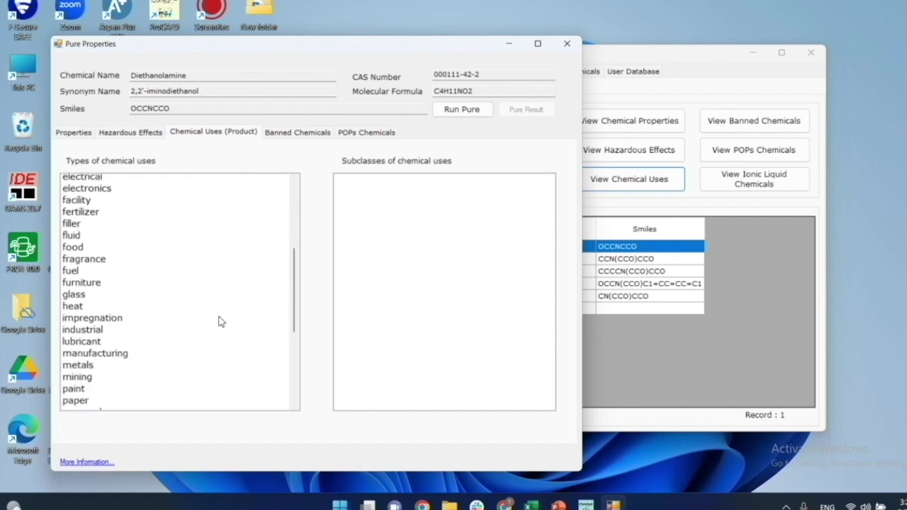
{"action": "scroll", "coordinate": [220, 321], "scroll_direction": "down", "scroll_amount": 5}
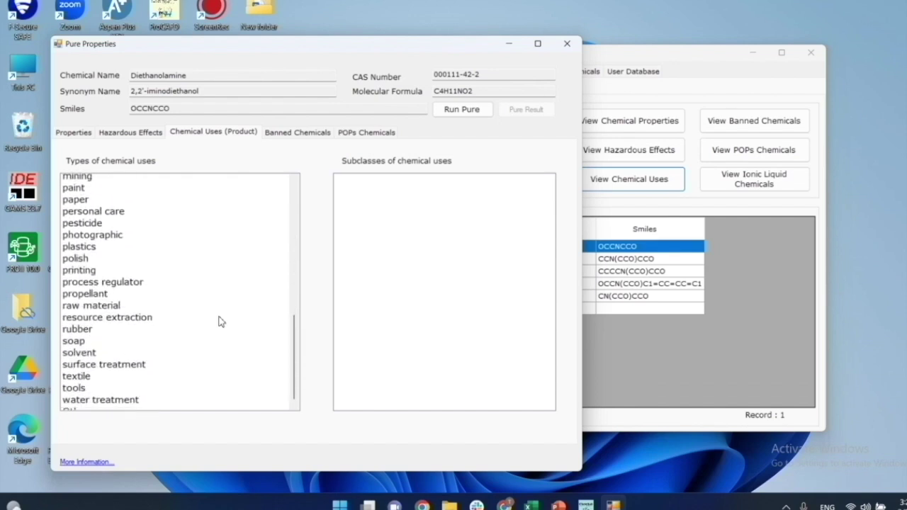
{"action": "scroll", "coordinate": [219, 321], "scroll_direction": "up", "scroll_amount": 5}
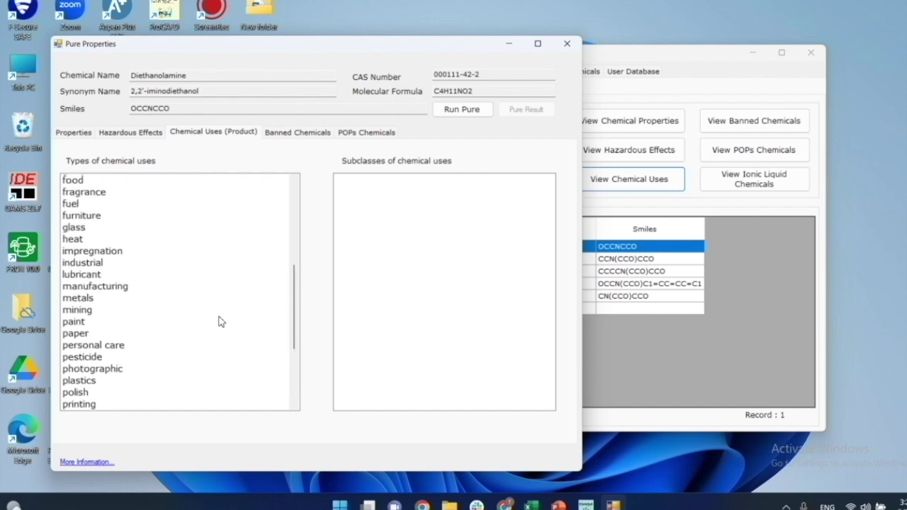
{"action": "scroll", "coordinate": [219, 322], "scroll_direction": "up", "scroll_amount": 1}
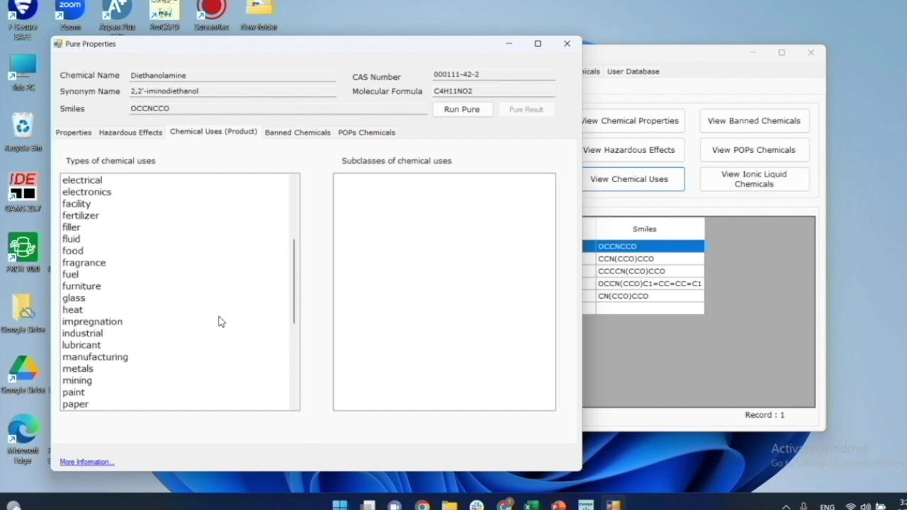
- Review the manufacturing subclasses of uses, such as plastics and textile, then close the window
{"action": "left_click", "coordinate": [154, 358]}
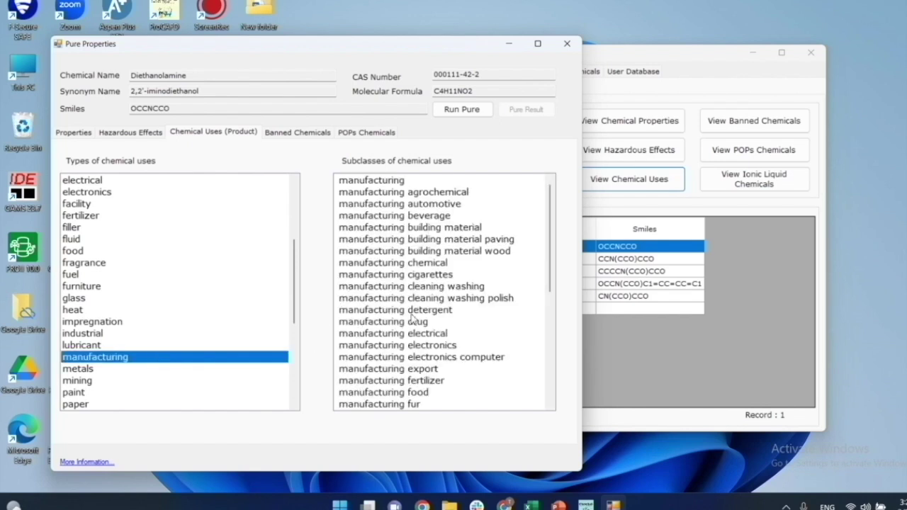
{"action": "scroll", "coordinate": [416, 330], "scroll_direction": "down", "scroll_amount": 6}
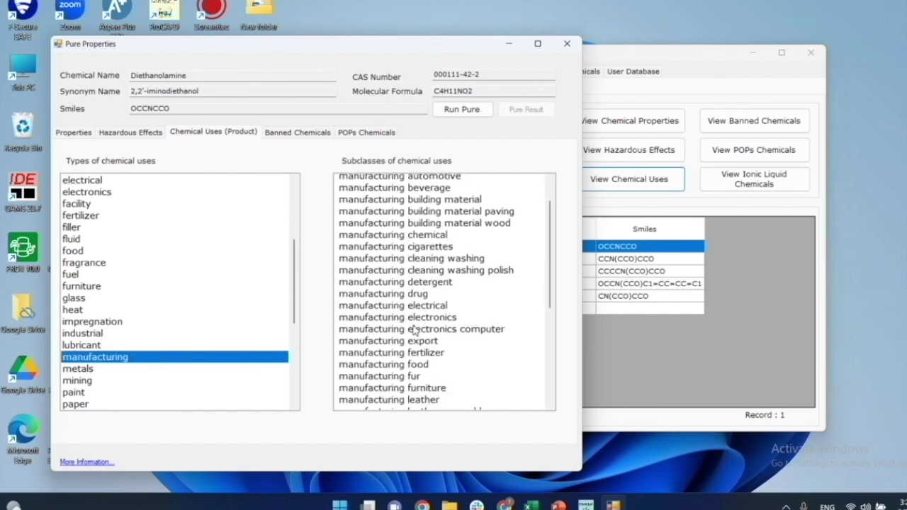
{"action": "scroll", "coordinate": [461, 334], "scroll_direction": "down", "scroll_amount": 1}
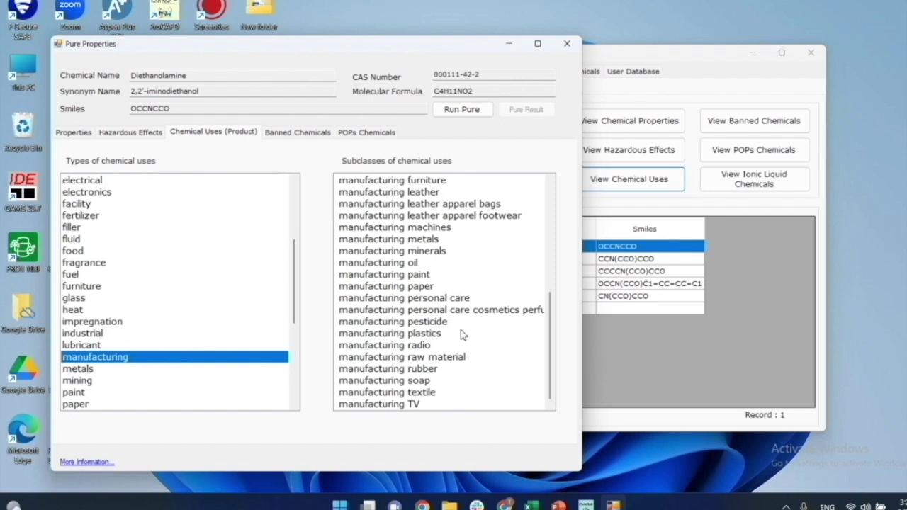
{"action": "left_click", "coordinate": [567, 44]}
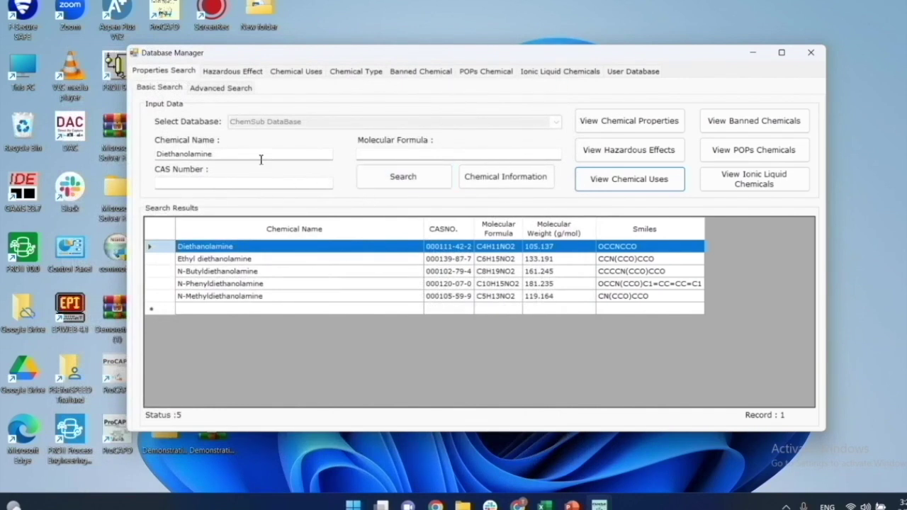
- Search by CAS 000872-50-4 instead of name and check N-Methyl-2-pyrrolidone's chemical types
{"action": "double_click", "coordinate": [213, 154]}
{"action": "key", "text": "BackSpace"}
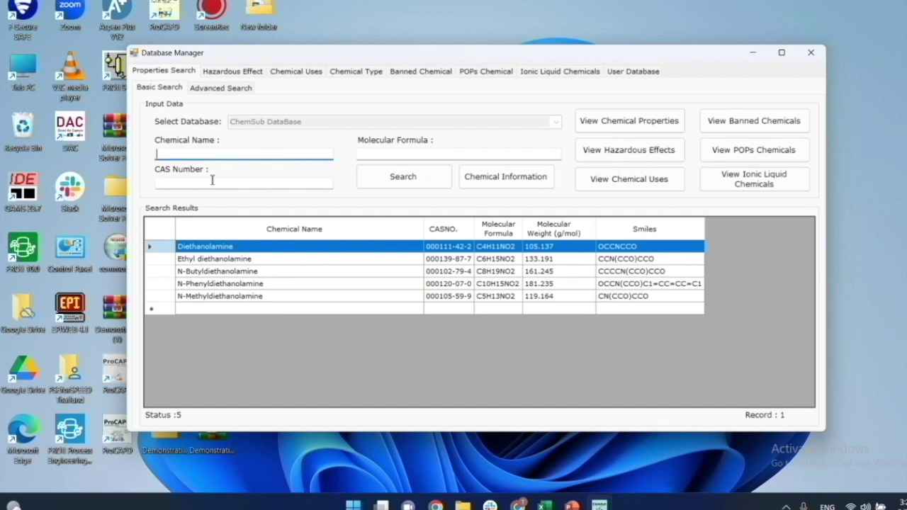
{"action": "left_click", "coordinate": [210, 181]}
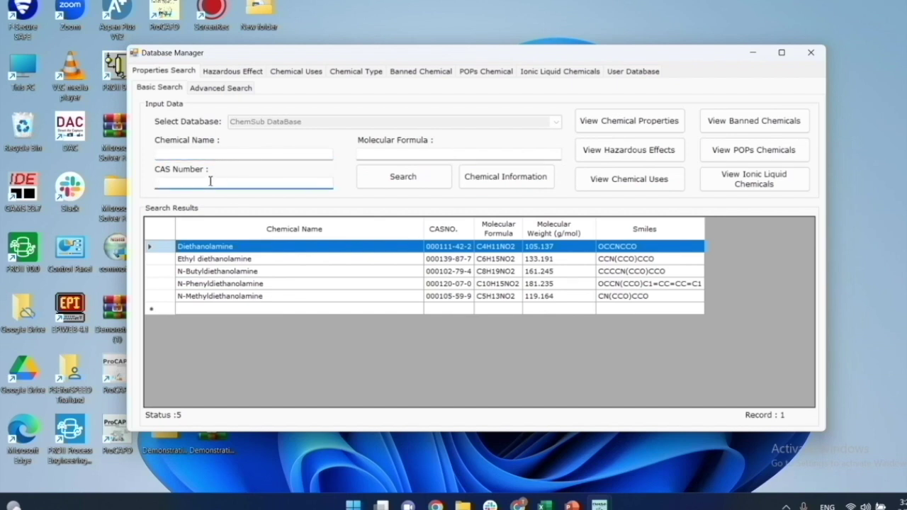
{"action": "type", "text": "000872-50-4"}
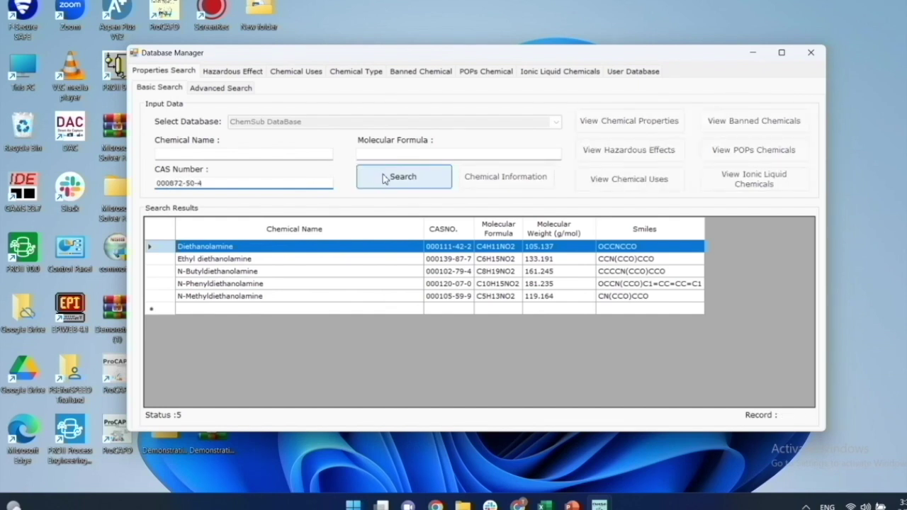
{"action": "left_click", "coordinate": [383, 178]}
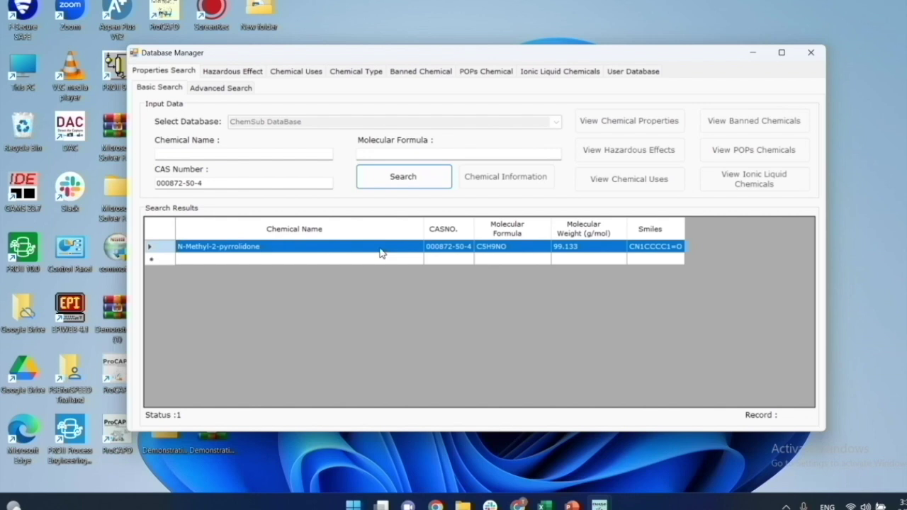
{"action": "left_click", "coordinate": [487, 187]}
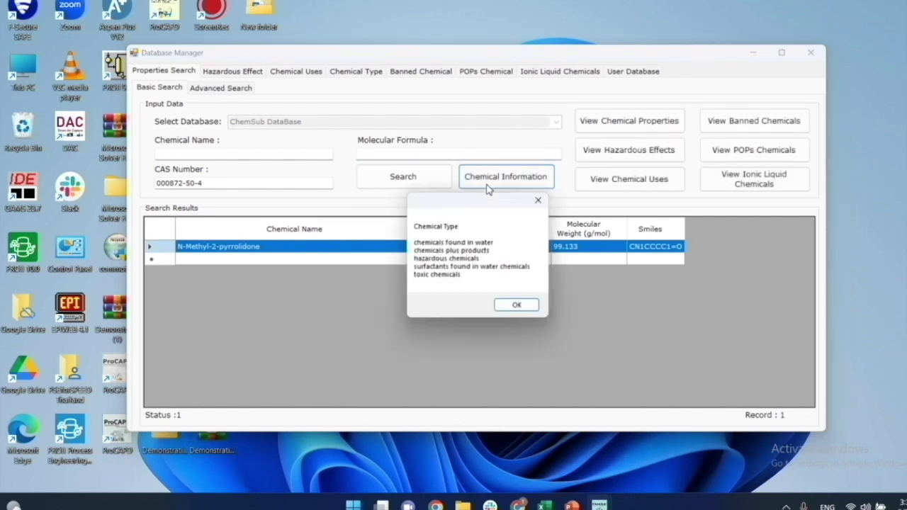
{"action": "left_click", "coordinate": [520, 306]}
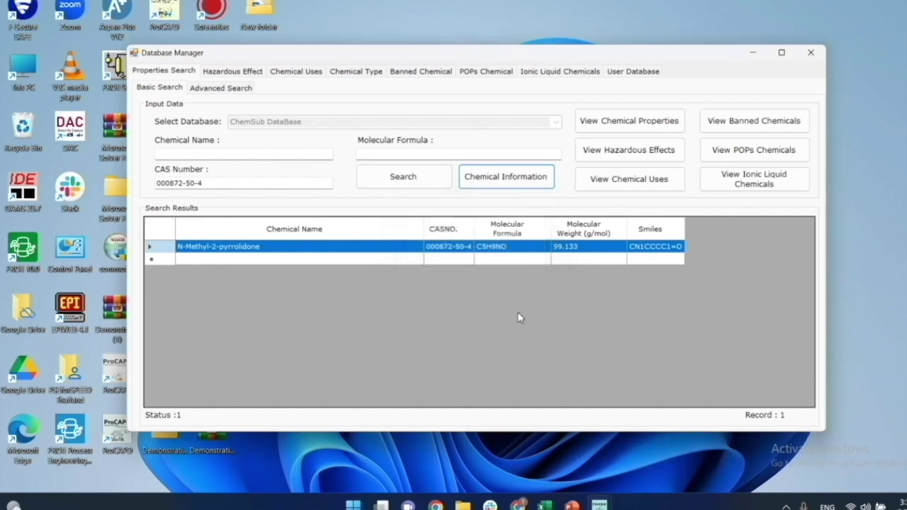
{"action": "left_click", "coordinate": [751, 134]}
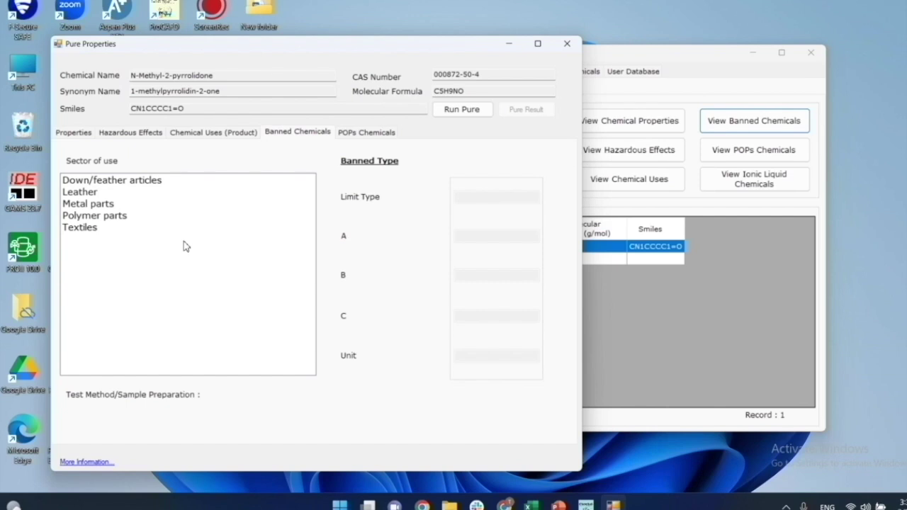
{"action": "left_click", "coordinate": [113, 185]}
{"action": "left_click", "coordinate": [113, 196]}
{"action": "left_click", "coordinate": [110, 205]}
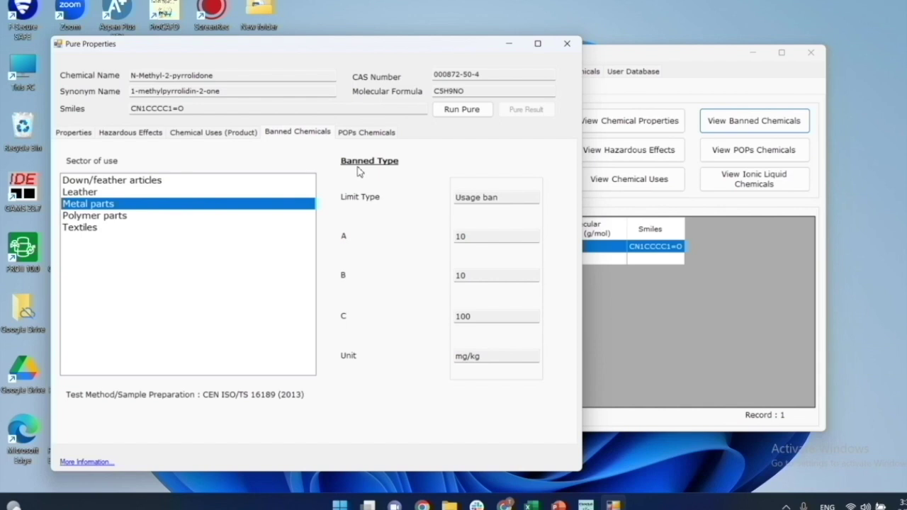
{"action": "left_click", "coordinate": [359, 167]}
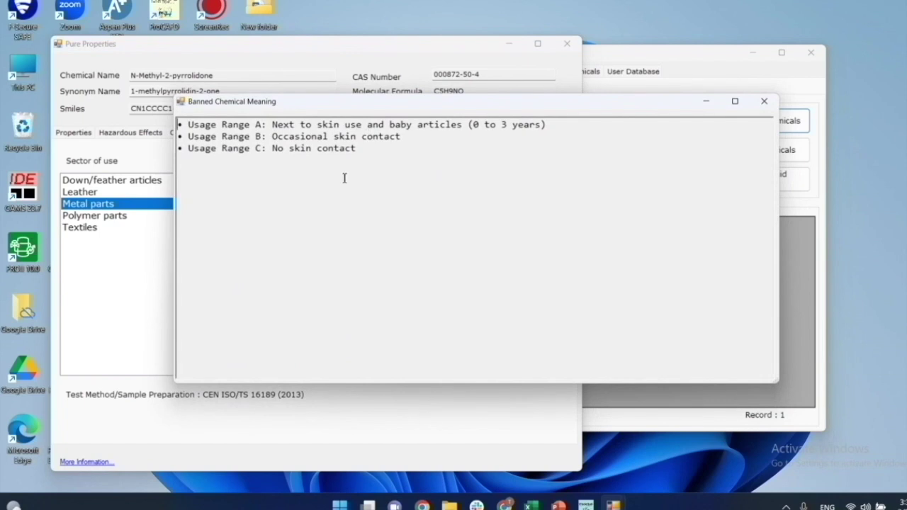
{"action": "left_click", "coordinate": [764, 101]}
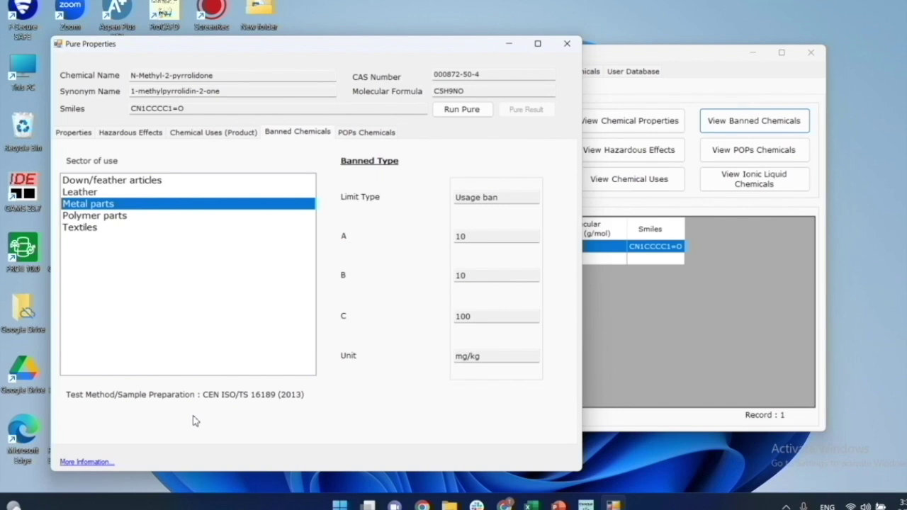
{"action": "left_click", "coordinate": [569, 43]}
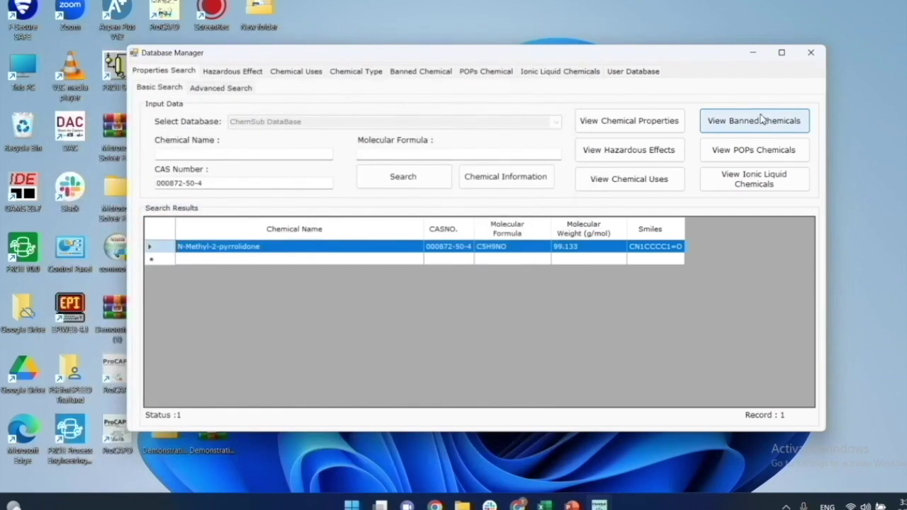
{"action": "left_click", "coordinate": [771, 157]}
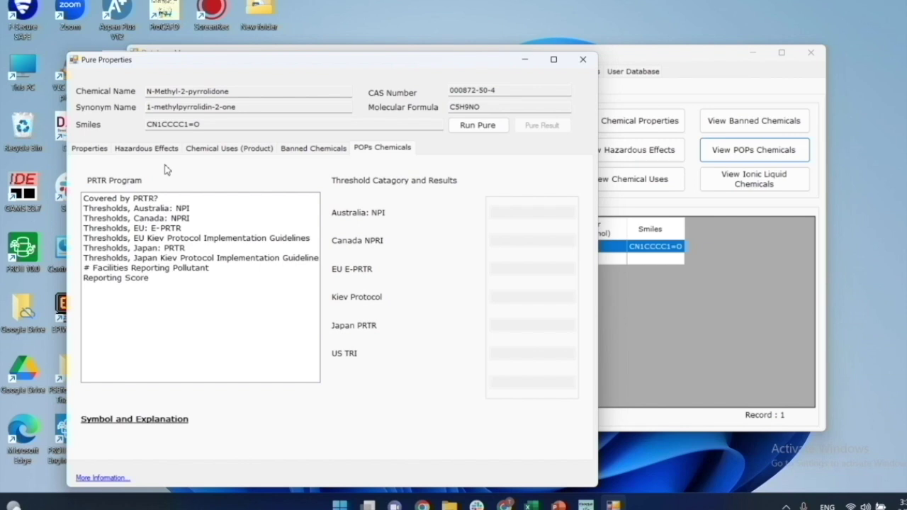
{"action": "left_click", "coordinate": [162, 219]}
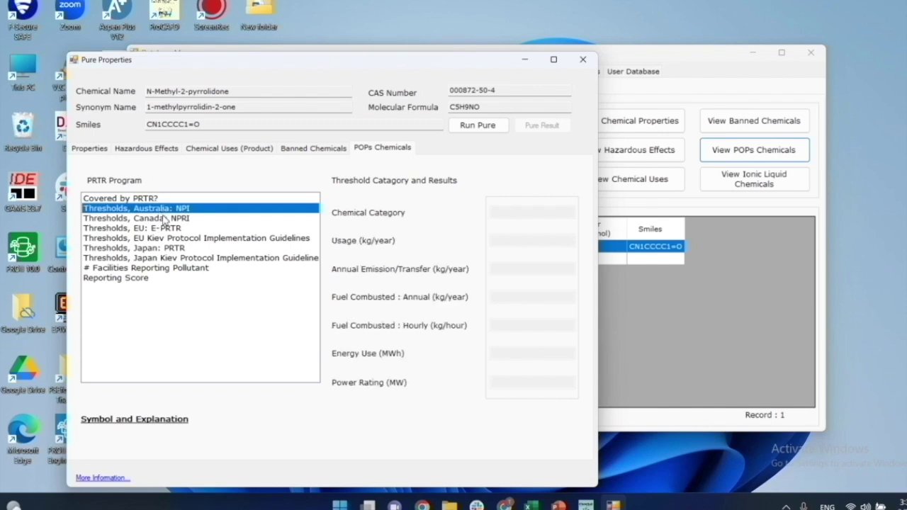
{"action": "left_click", "coordinate": [166, 228]}
{"action": "left_click", "coordinate": [169, 238]}
{"action": "left_click", "coordinate": [172, 258]}
{"action": "left_click", "coordinate": [173, 268]}
{"action": "left_click", "coordinate": [149, 278]}
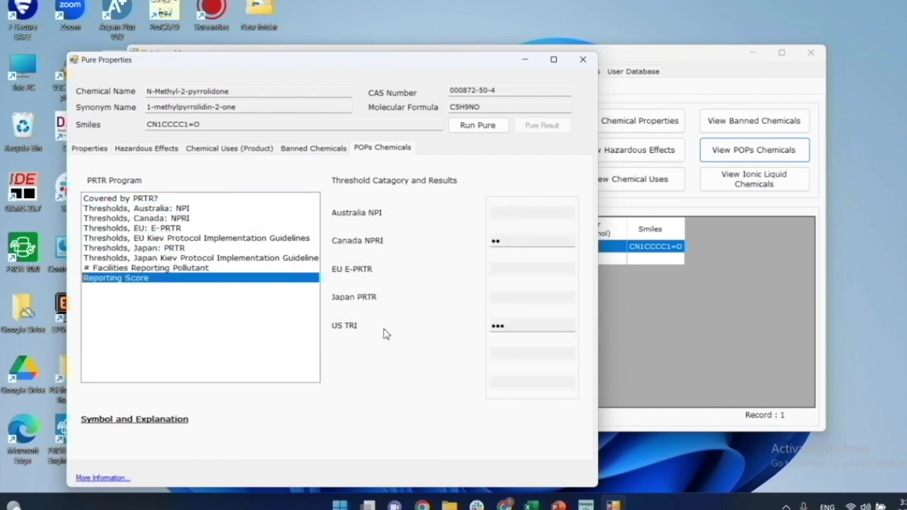
{"action": "left_click", "coordinate": [192, 421]}
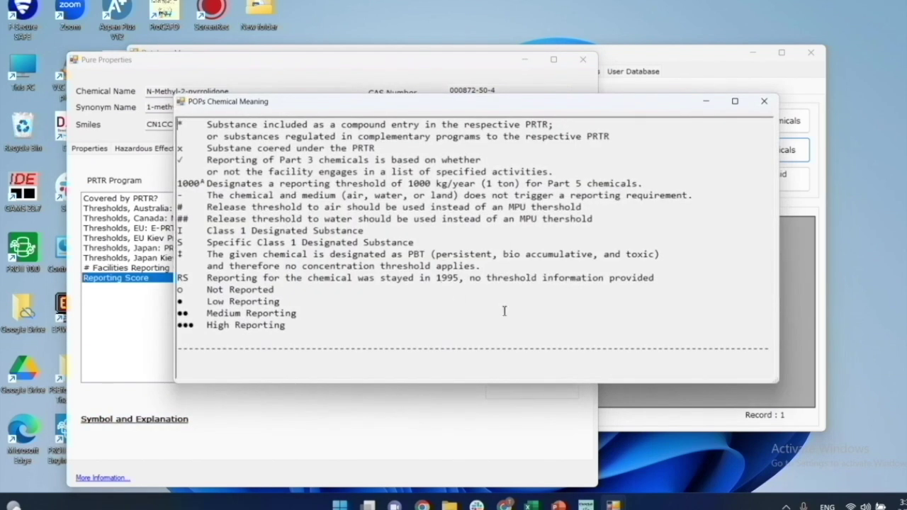
{"action": "left_click", "coordinate": [764, 101]}
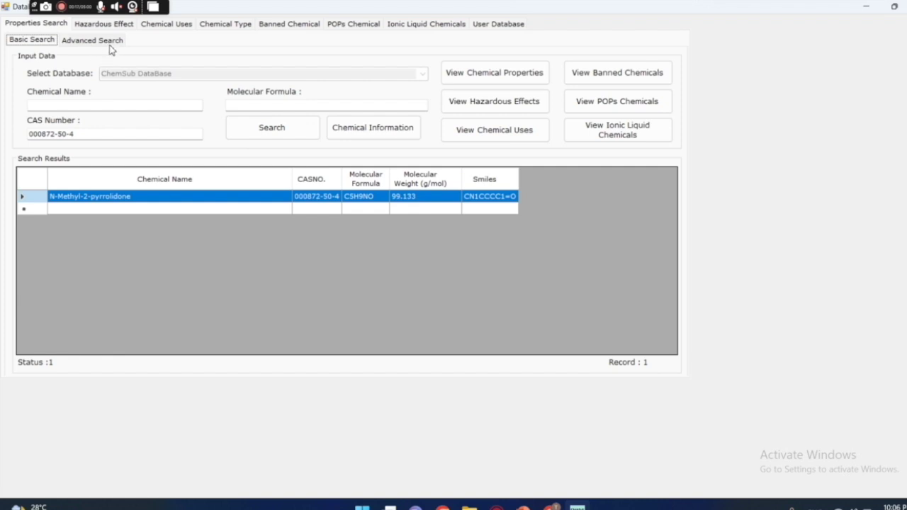
- Switch to the Advanced Search page under Properties Search
{"action": "left_click", "coordinate": [106, 42]}
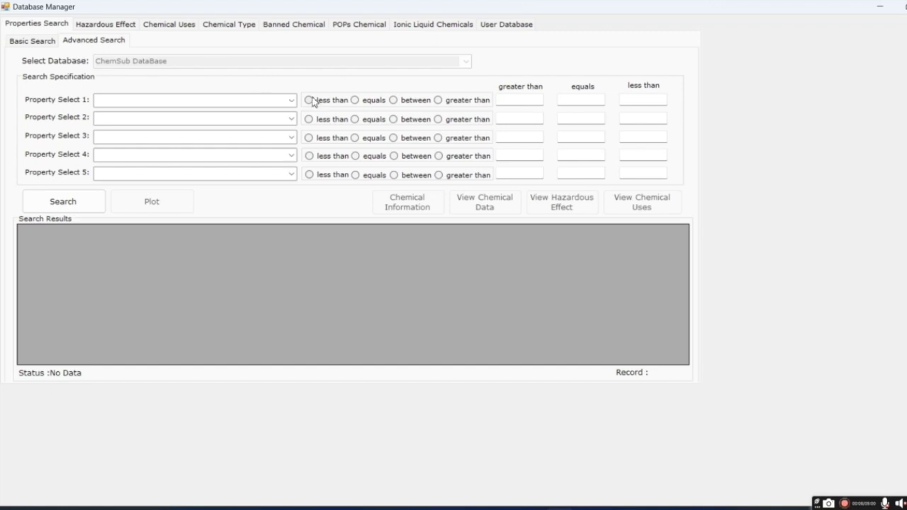
- Search for boiling point between 400 and 500 K, sorted by CAS number, locating N-Methyl-2-pyrrolidone
{"action": "left_click", "coordinate": [290, 100]}
{"action": "left_click", "coordinate": [141, 125]}
{"action": "left_click", "coordinate": [394, 99]}
{"action": "left_click", "coordinate": [526, 99]}
{"action": "type", "text": "400"}
{"action": "left_click", "coordinate": [630, 99]}
{"action": "type", "text": "500"}
{"action": "left_click", "coordinate": [62, 209]}
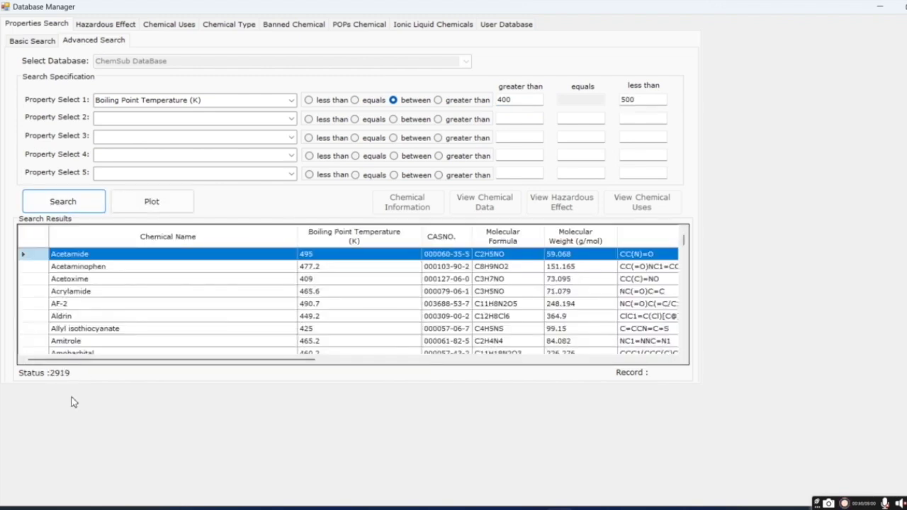
{"action": "left_click", "coordinate": [454, 244]}
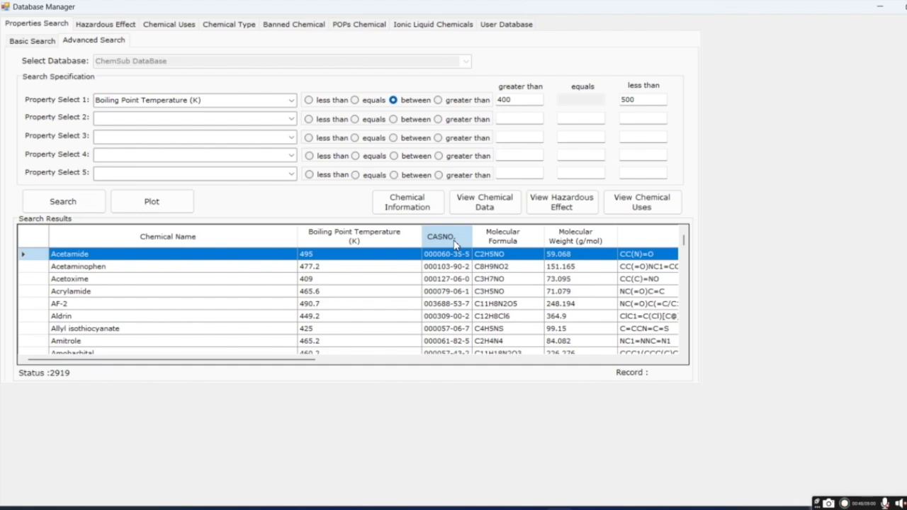
{"action": "left_click", "coordinate": [454, 244]}
{"action": "left_click_drag", "start_coordinate": [684, 263], "coordinate": [685, 301]}
{"action": "left_click", "coordinate": [208, 331]}
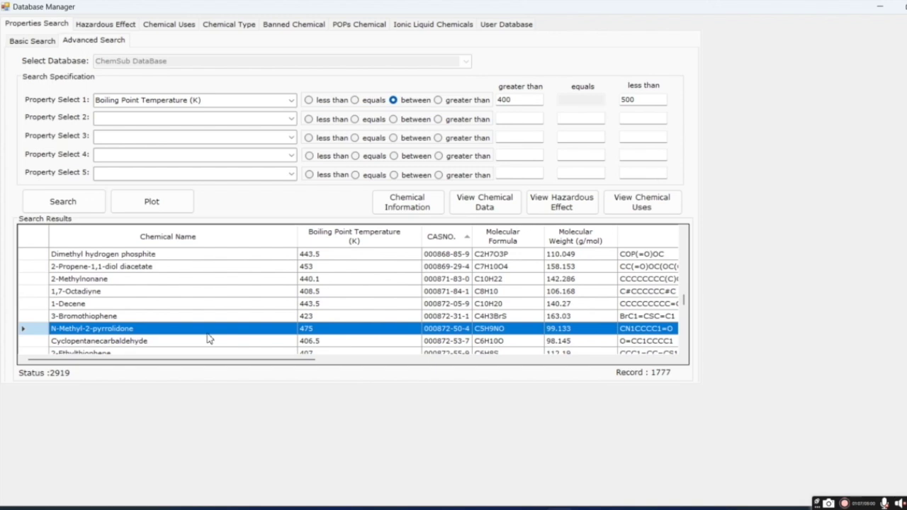
- Add a melting point below 300 K criterion, re-search, and re-sort by CAS number
{"action": "left_click", "coordinate": [292, 120]}
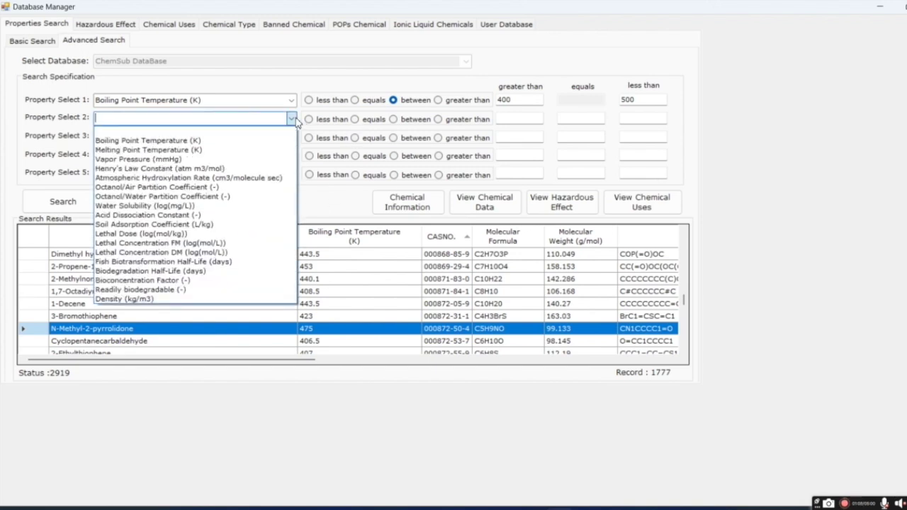
{"action": "left_click", "coordinate": [285, 149]}
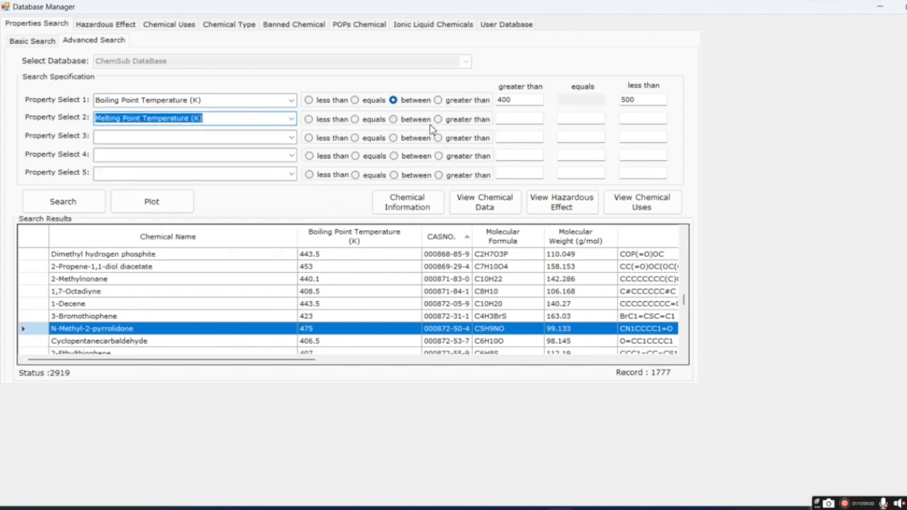
{"action": "left_click", "coordinate": [330, 120]}
{"action": "left_click", "coordinate": [637, 118]}
{"action": "type", "text": "300"}
{"action": "left_click", "coordinate": [69, 203]}
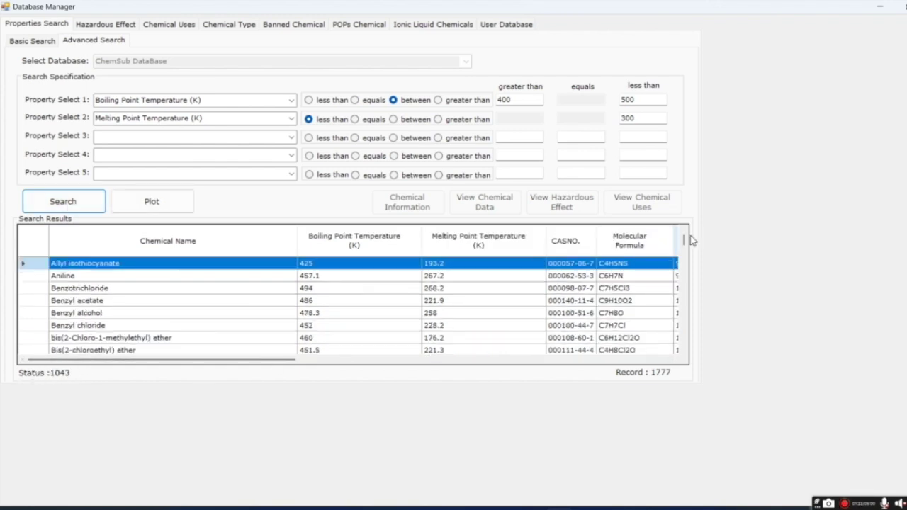
{"action": "left_click", "coordinate": [565, 241]}
{"action": "left_click", "coordinate": [222, 291]}
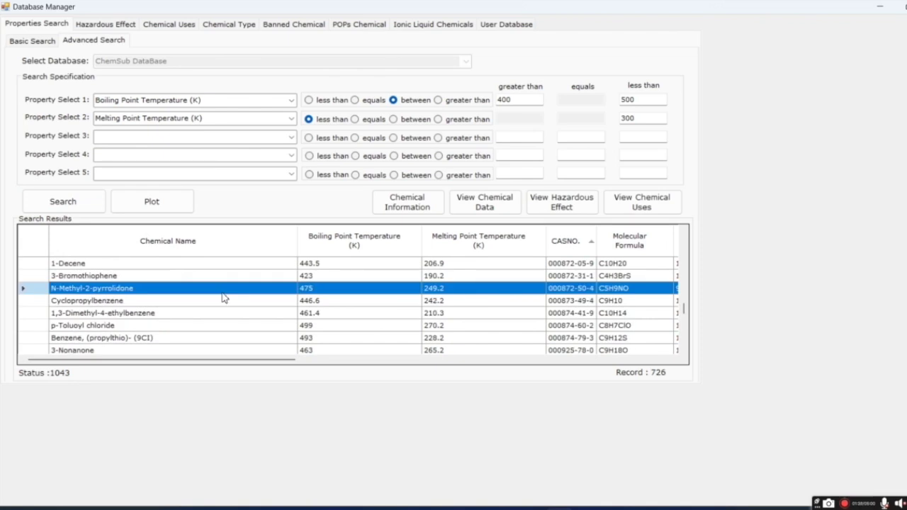
- Add acid dissociation constant greater than 2.5 as a third criterion and re-search
{"action": "left_click", "coordinate": [290, 137]}
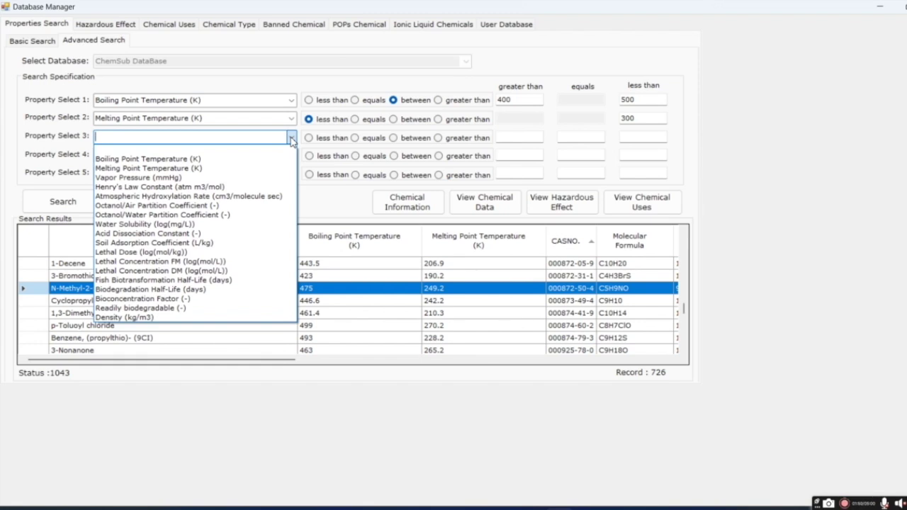
{"action": "left_click", "coordinate": [268, 233]}
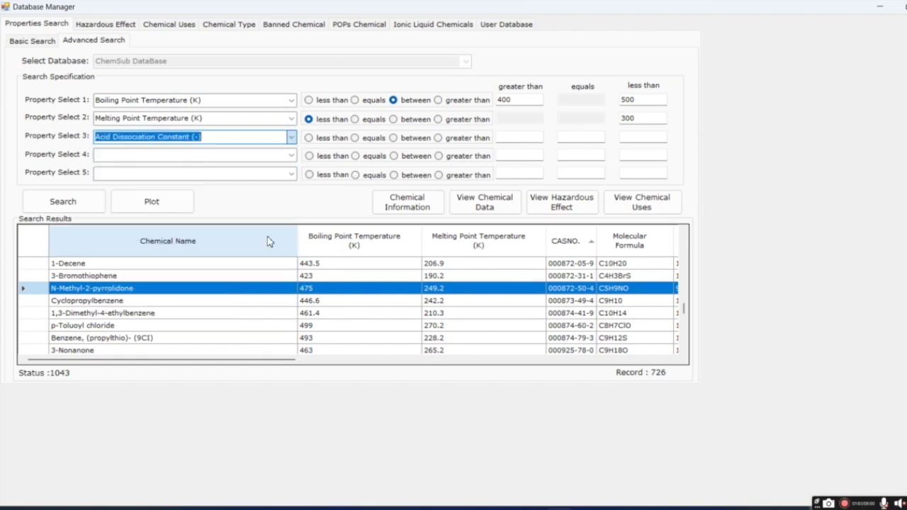
{"action": "left_click", "coordinate": [438, 137]}
{"action": "left_click", "coordinate": [517, 142]}
{"action": "type", "text": "2.5"}
{"action": "left_click", "coordinate": [82, 202]}
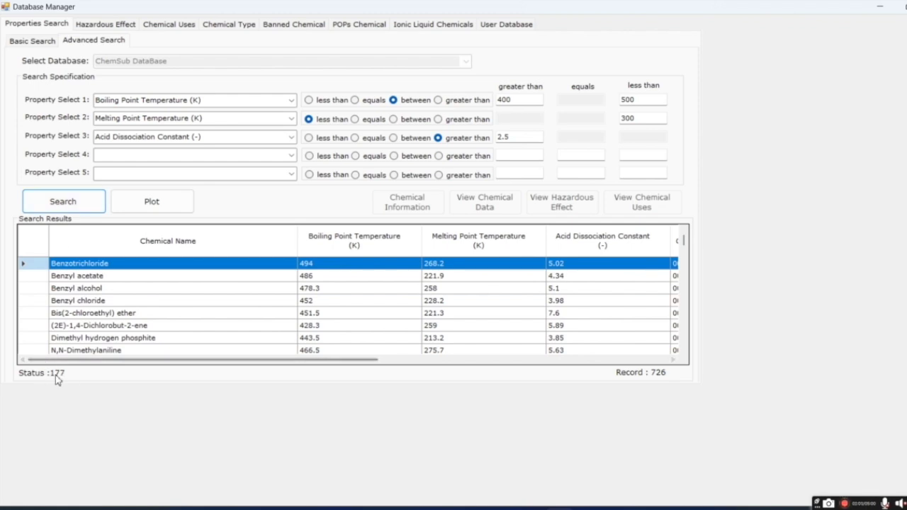
{"action": "left_click_drag", "start_coordinate": [682, 239], "coordinate": [684, 333]}
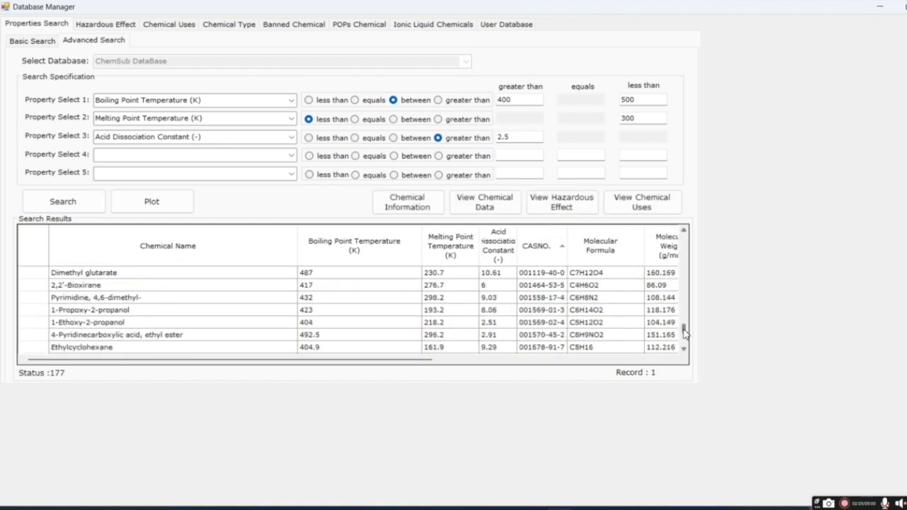
{"action": "scroll", "coordinate": [486, 283], "scroll_direction": "up", "scroll_amount": 10}
{"action": "left_click", "coordinate": [239, 322]}
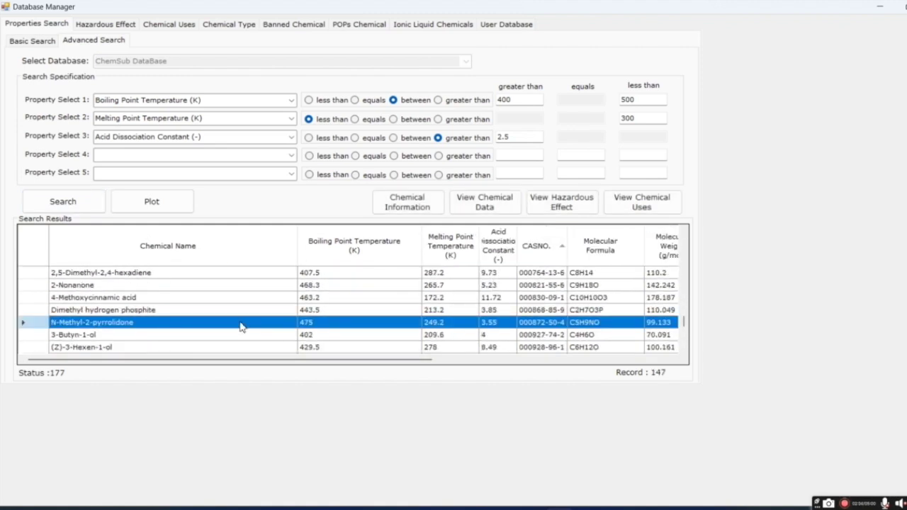
- Add water solubility greater than 5 log(mg/L) as the fourth criterion and search
{"action": "left_click", "coordinate": [291, 156]}
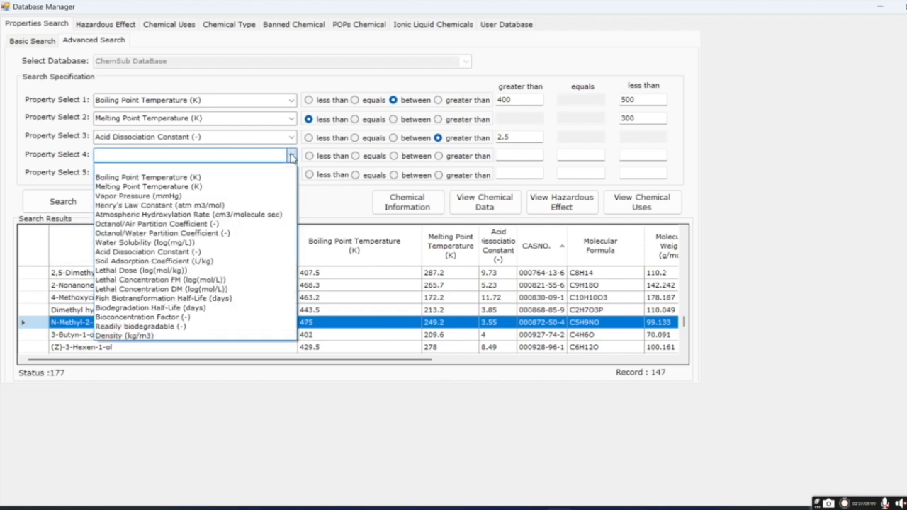
{"action": "left_click", "coordinate": [267, 243]}
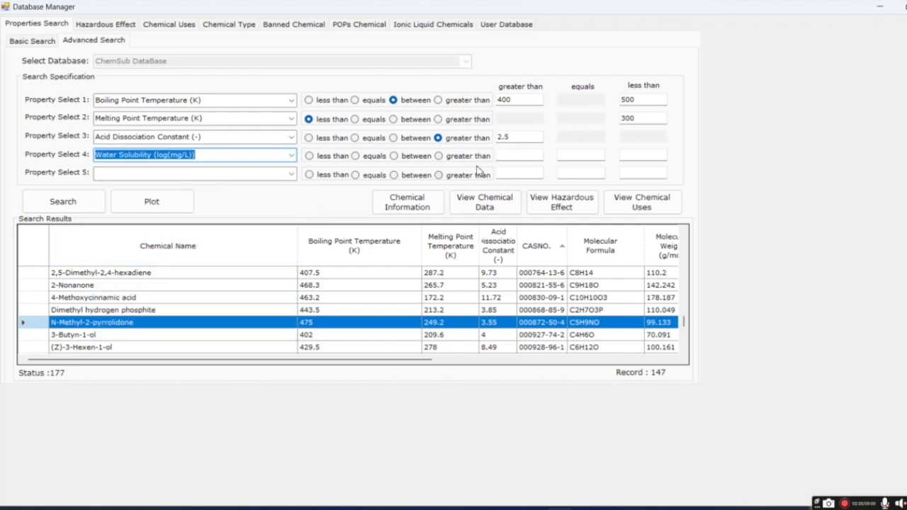
{"action": "left_click", "coordinate": [458, 157]}
{"action": "left_click", "coordinate": [521, 155]}
{"action": "type", "text": "5"}
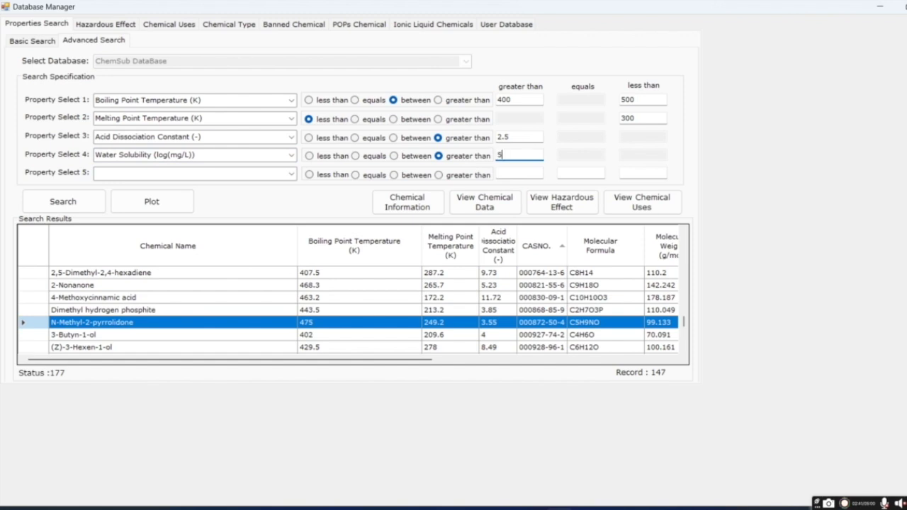
{"action": "left_click", "coordinate": [54, 206]}
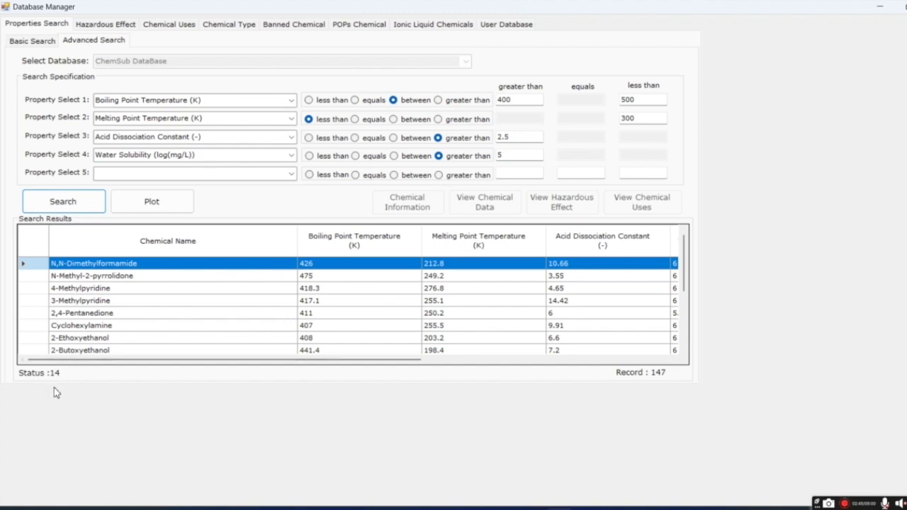
{"action": "left_click", "coordinate": [138, 279]}
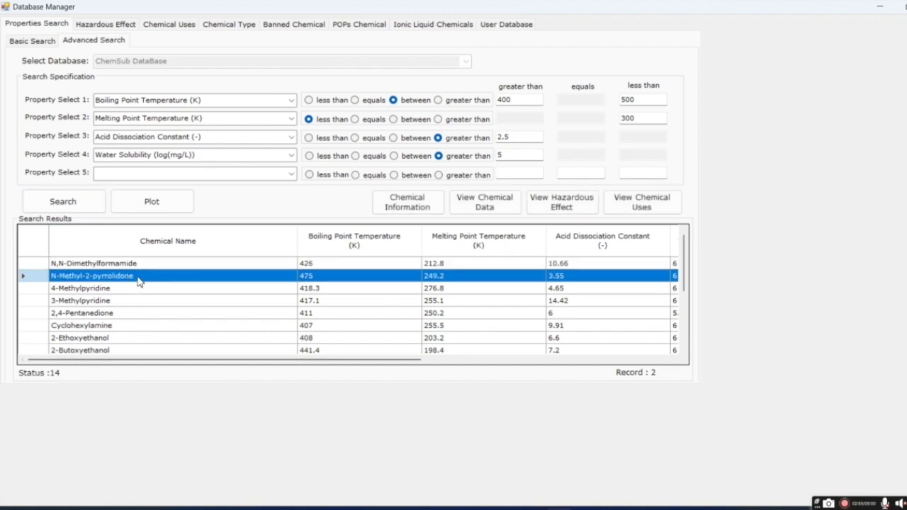
{"action": "left_click", "coordinate": [63, 201]}
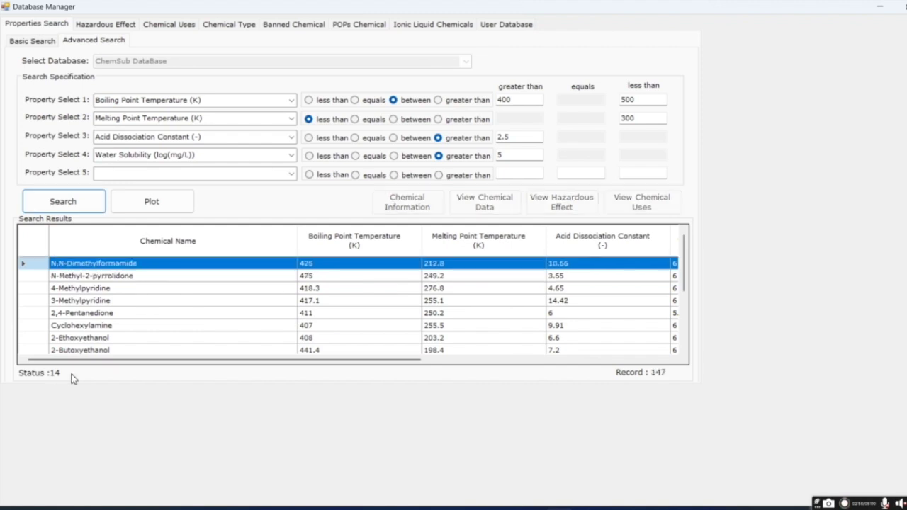
{"action": "scroll", "coordinate": [113, 328], "scroll_direction": "down", "scroll_amount": 2}
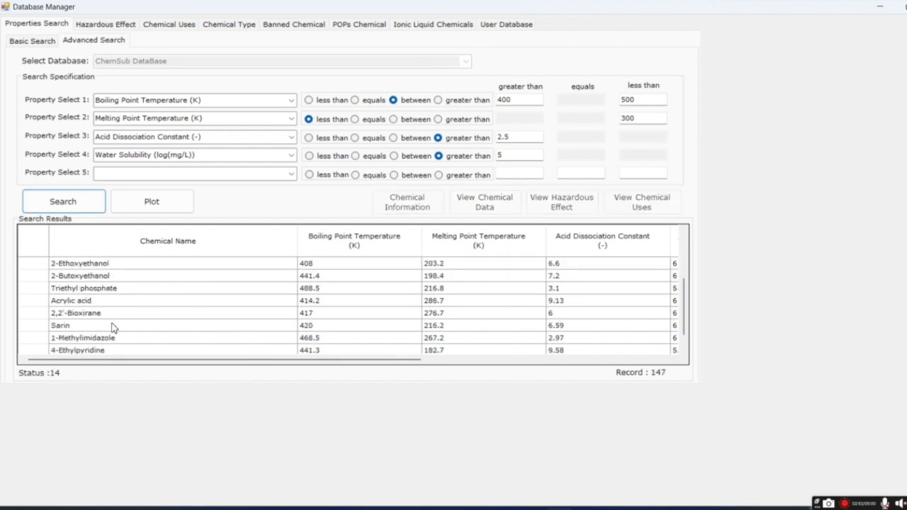
{"action": "scroll", "coordinate": [112, 327], "scroll_direction": "down", "scroll_amount": 1}
{"action": "scroll", "coordinate": [112, 328], "scroll_direction": "up", "scroll_amount": 2}
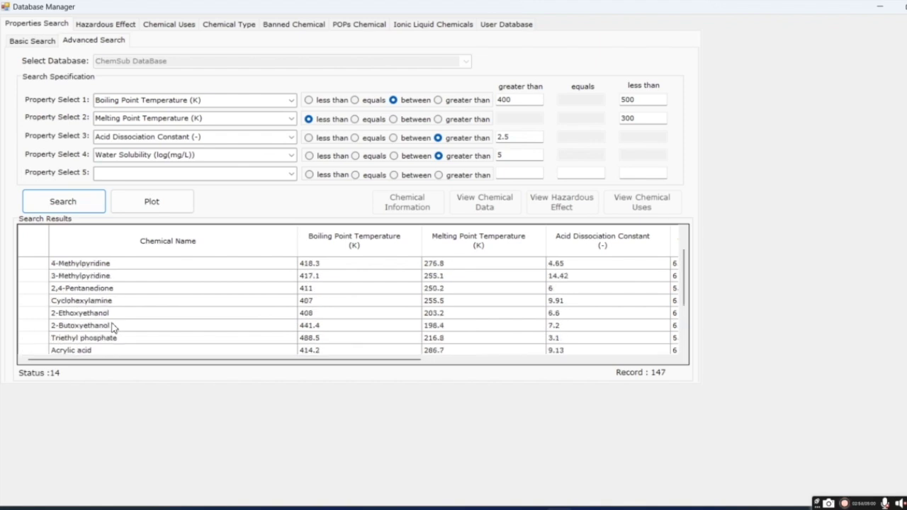
{"action": "scroll", "coordinate": [112, 327], "scroll_direction": "up", "scroll_amount": 1}
{"action": "left_click", "coordinate": [138, 279]}
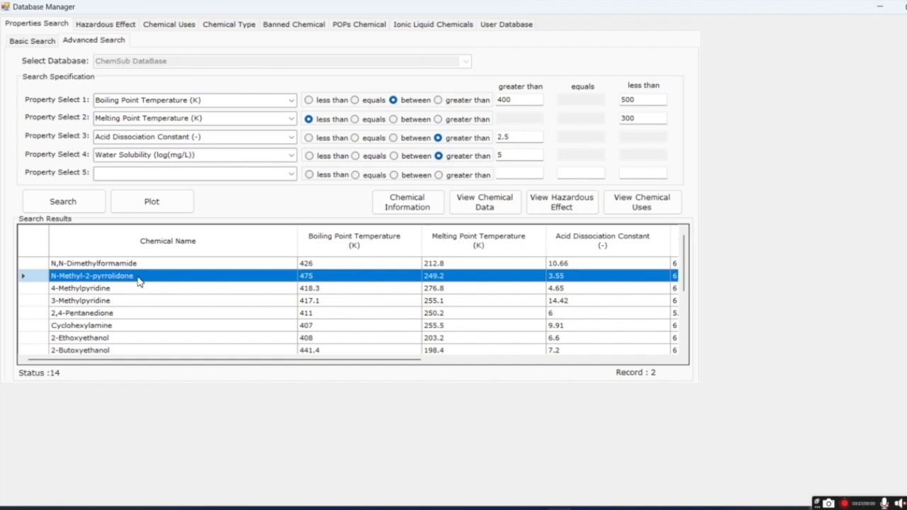
{"action": "scroll", "coordinate": [140, 282], "scroll_direction": "down", "scroll_amount": 2}
{"action": "scroll", "coordinate": [140, 281], "scroll_direction": "down", "scroll_amount": 1}
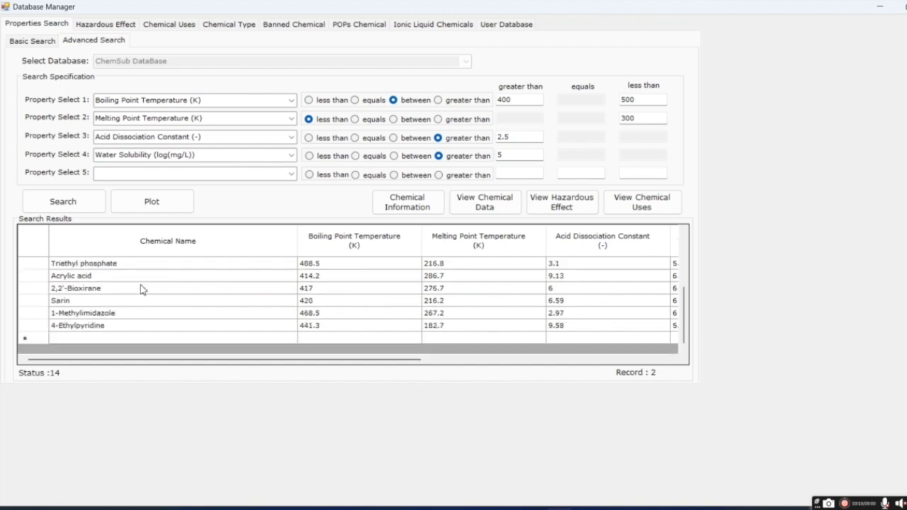
{"action": "left_click", "coordinate": [144, 304]}
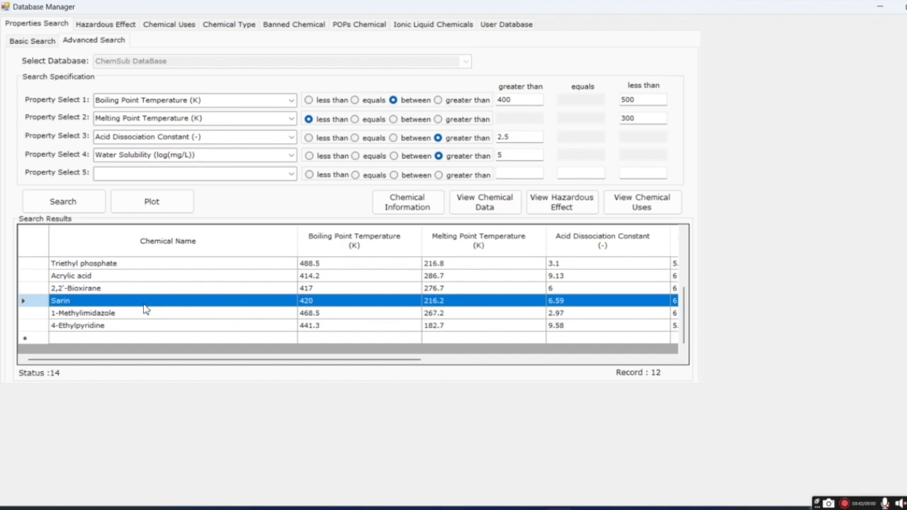
- Remove the acid dissociation criterion, re-search, and select 2-Ethyl-2-(hydroxymethyl)-1,3-propanediol
{"action": "left_click", "coordinate": [216, 140]}
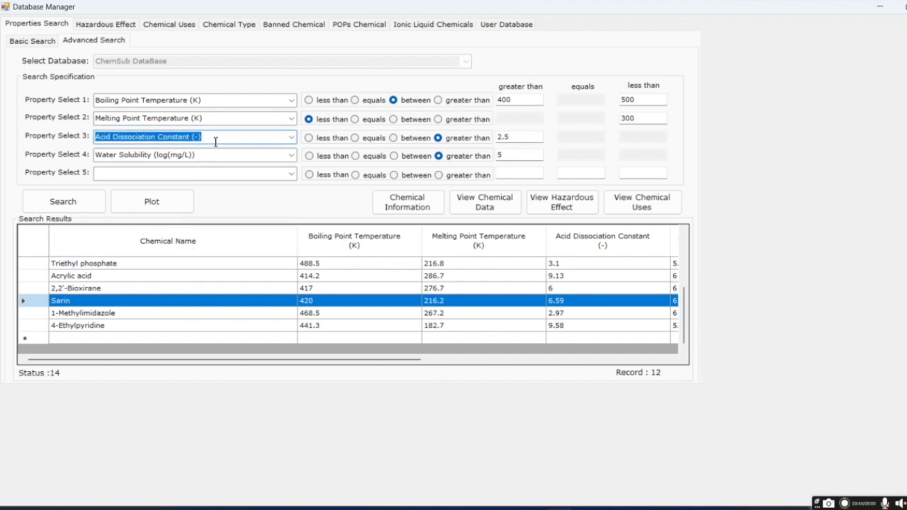
{"action": "key", "text": "BackSpace"}
{"action": "left_click", "coordinate": [63, 203]}
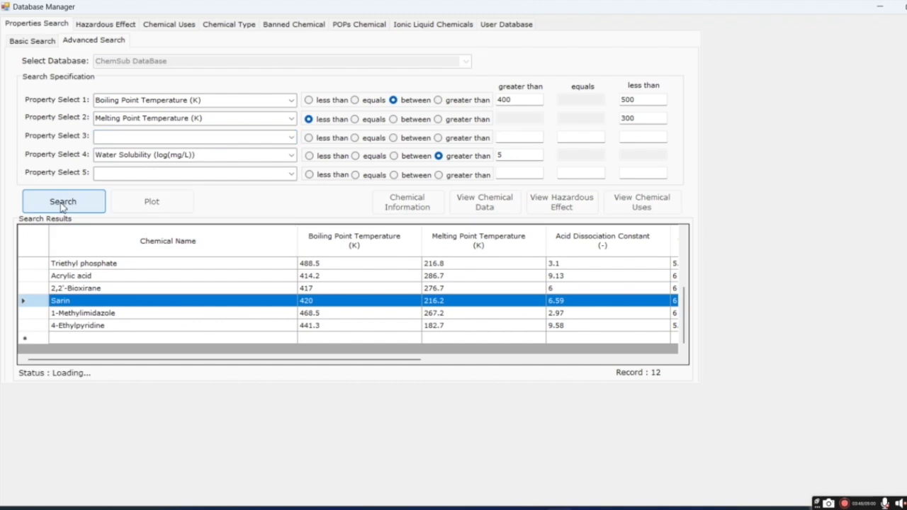
{"action": "scroll", "coordinate": [150, 310], "scroll_direction": "down", "scroll_amount": 6}
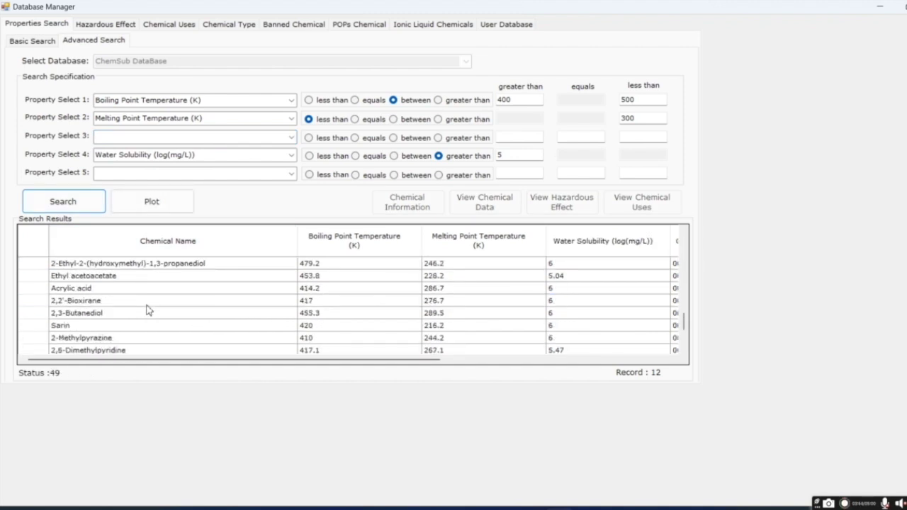
{"action": "left_click", "coordinate": [162, 263]}
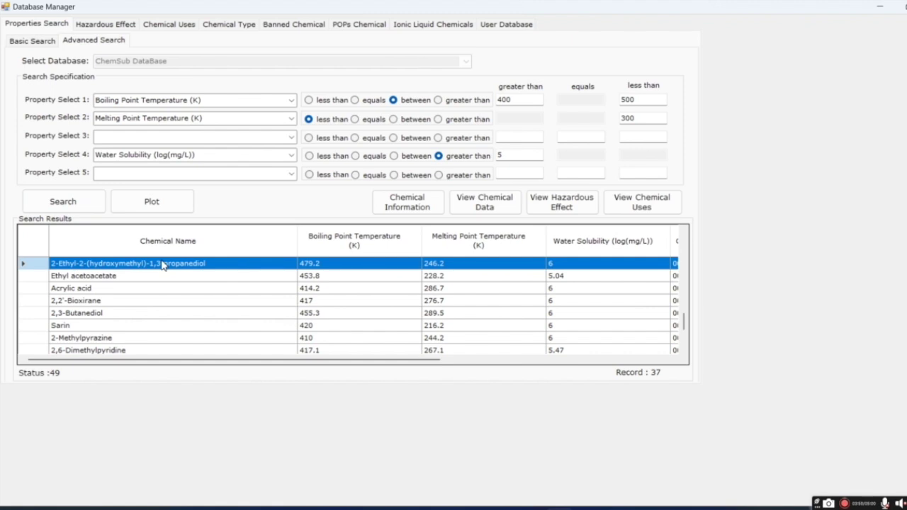
- View its hazardous effects, checking the Banned Chemicals and POPs/PRTR listings
{"action": "left_click", "coordinate": [591, 205]}
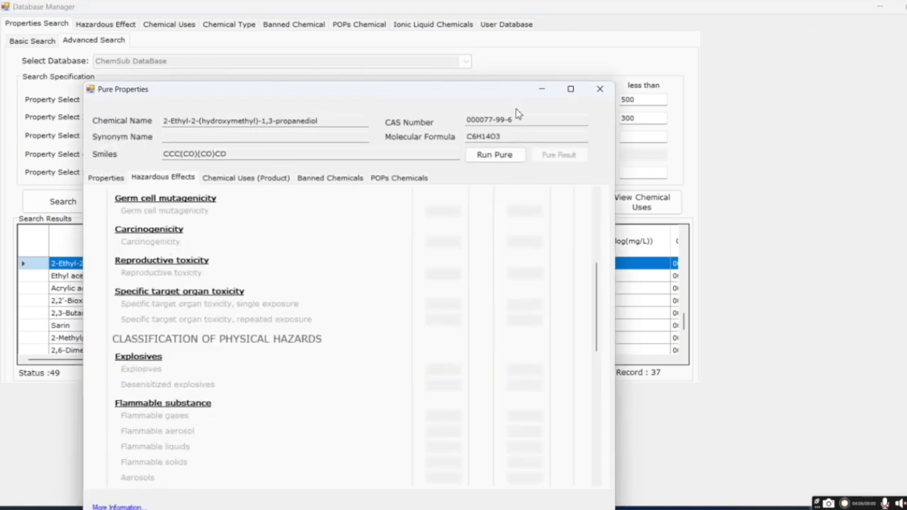
{"action": "scroll", "coordinate": [540, 214], "scroll_direction": "down", "scroll_amount": 10}
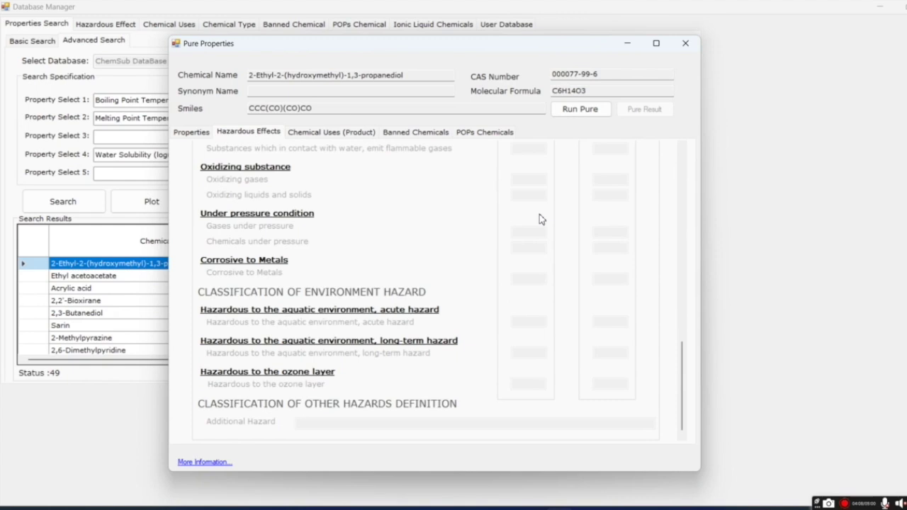
{"action": "scroll", "coordinate": [433, 263], "scroll_direction": "up", "scroll_amount": 10}
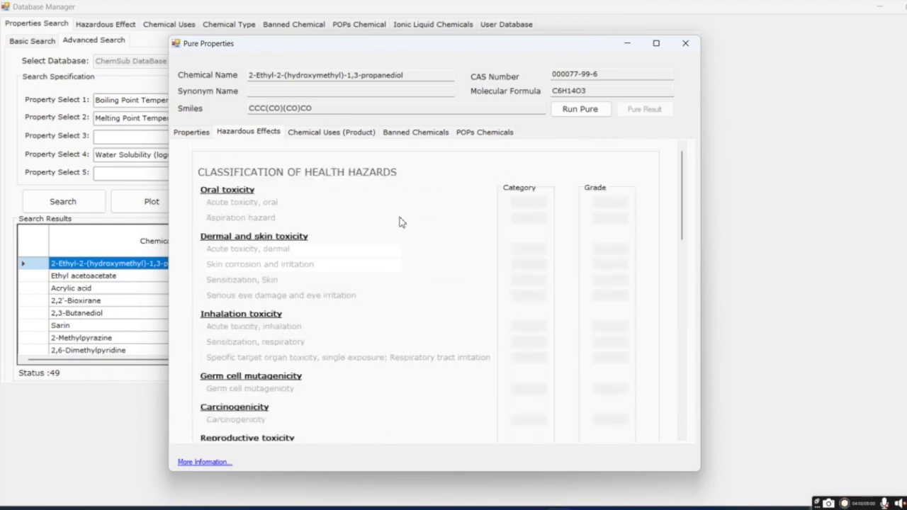
{"action": "left_click", "coordinate": [424, 133]}
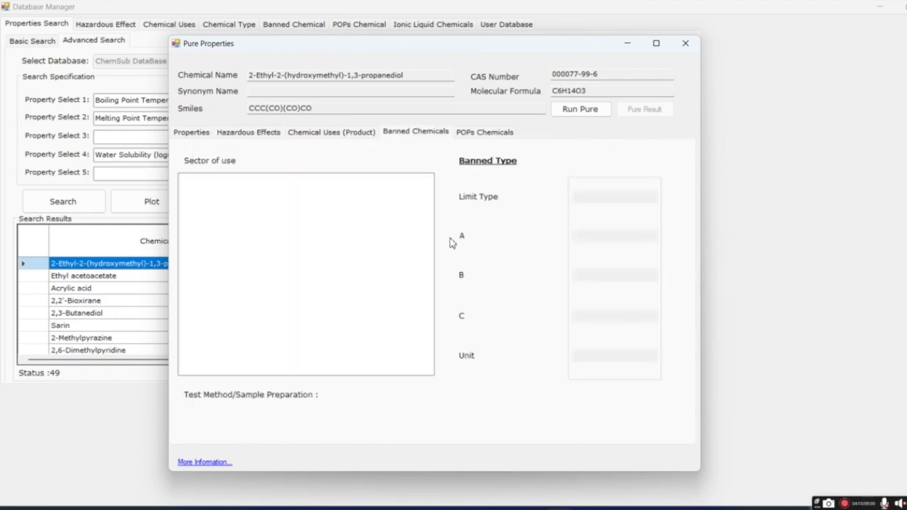
{"action": "left_click", "coordinate": [473, 132]}
{"action": "left_click_drag", "start_coordinate": [364, 185], "coordinate": [246, 268]}
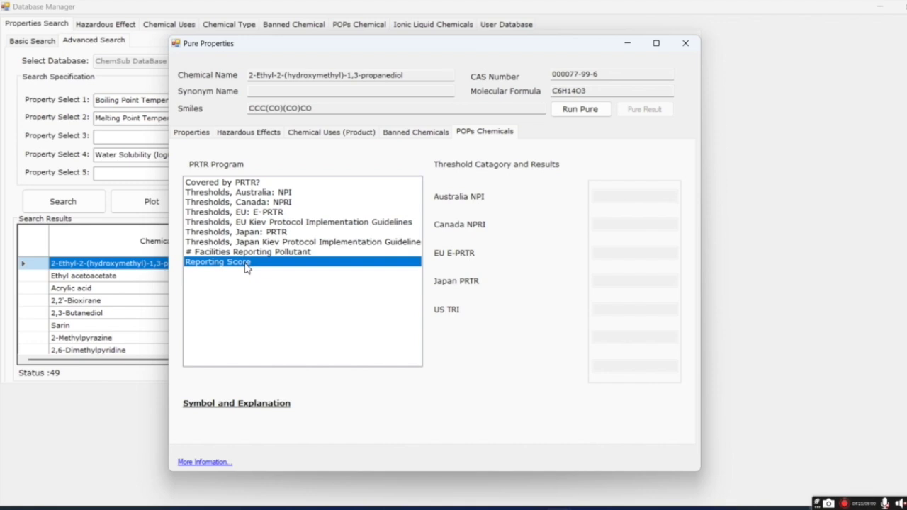
- Close the chemical's Pure Properties detail window to return to the ChemSub launcher
{"action": "left_click", "coordinate": [685, 43]}
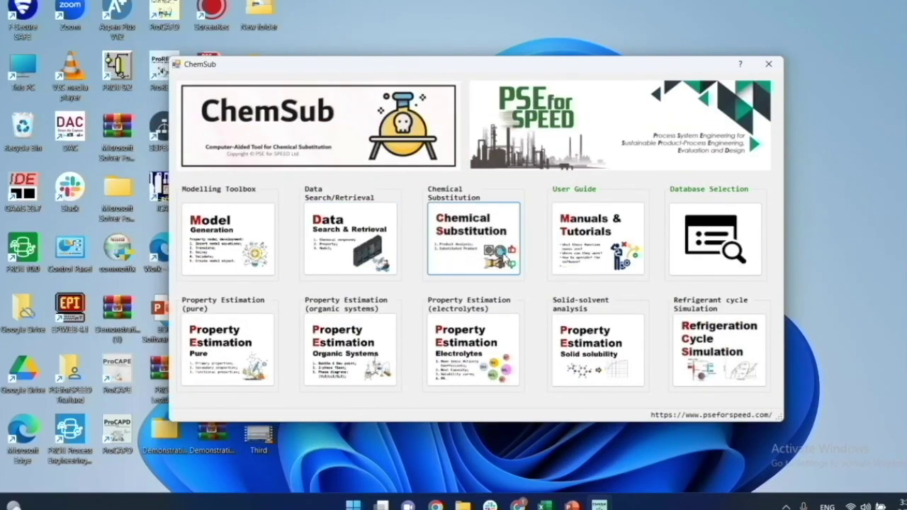
- In Chemical Substitution, create a new product named 'INSECT REPELLENT' and confirm it
{"action": "left_click", "coordinate": [502, 255]}
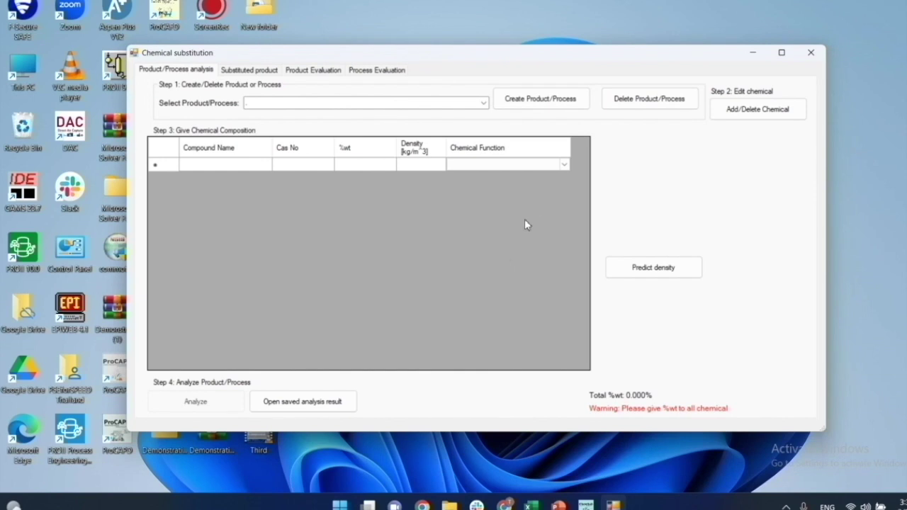
{"action": "left_click", "coordinate": [540, 97]}
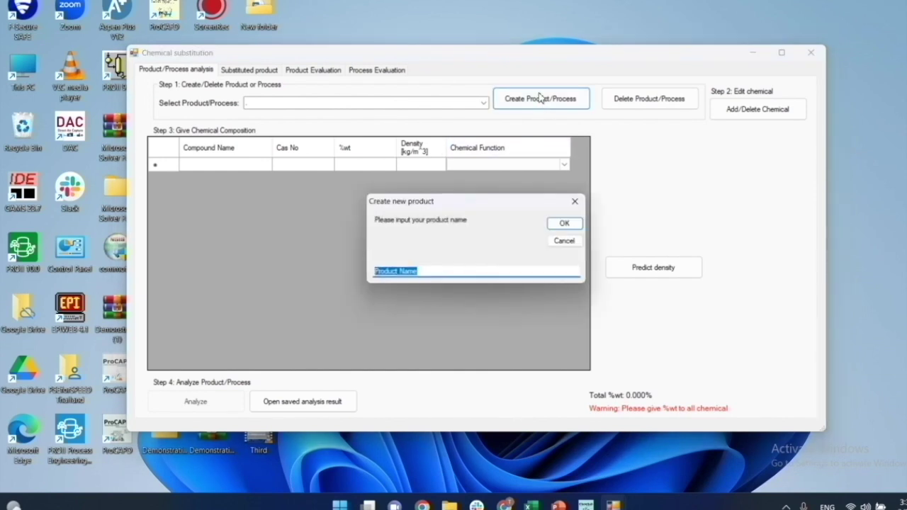
{"action": "left_click", "coordinate": [439, 270]}
{"action": "key", "text": "BackSpace"}
{"action": "key", "text": "BackSpace"}
{"action": "key", "text": "BackSpace"}
{"action": "key", "text": "BackSpace"}
{"action": "key", "text": "BackSpace"}
{"action": "key", "text": "BackSpace"}
{"action": "key", "text": "BackSpace"}
{"action": "key", "text": "BackSpace"}
{"action": "key", "text": "BackSpace"}
{"action": "key", "text": "BackSpace"}
{"action": "key", "text": "BackSpace"}
{"action": "key", "text": "BackSpace"}
{"action": "type", "text": "INSECT REPELLENT"}
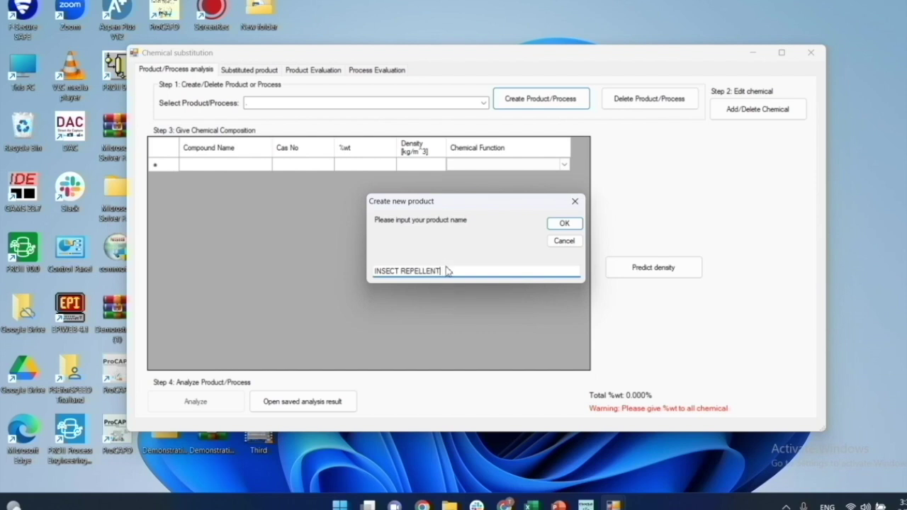
{"action": "left_click", "coordinate": [552, 225]}
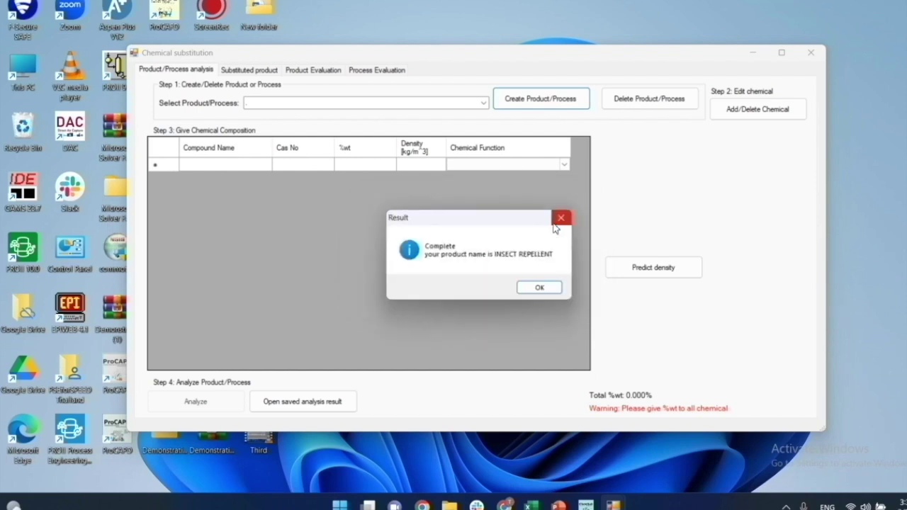
{"action": "left_click", "coordinate": [550, 287]}
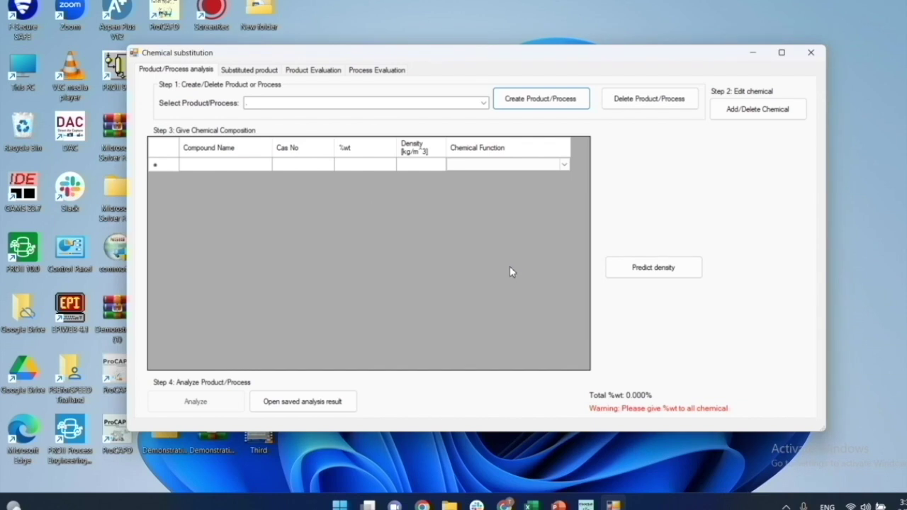
- Load 'Liquid Formulation - Insect Repellent - Mosquito repellent 1' from the product list
{"action": "left_click", "coordinate": [483, 104]}
{"action": "scroll", "coordinate": [470, 170], "scroll_direction": "down", "scroll_amount": 1}
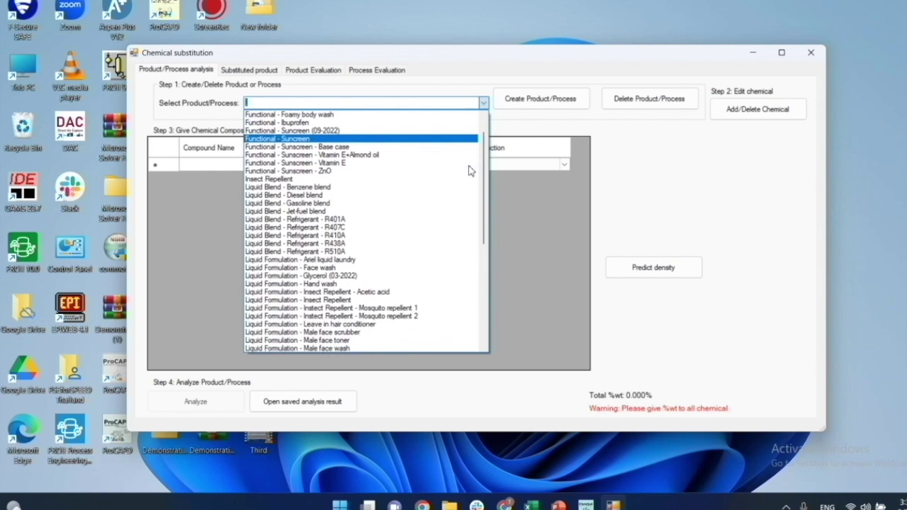
{"action": "scroll", "coordinate": [470, 170], "scroll_direction": "down", "scroll_amount": 1}
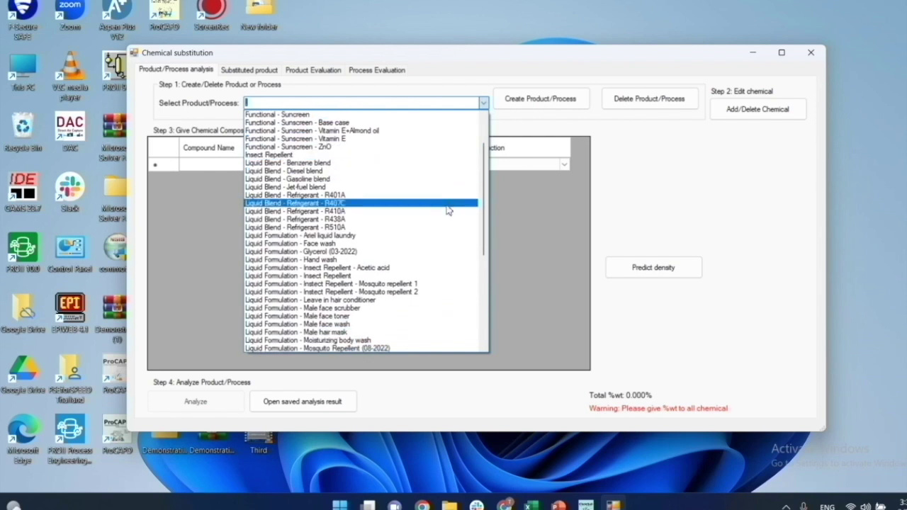
{"action": "scroll", "coordinate": [447, 211], "scroll_direction": "down", "scroll_amount": 1}
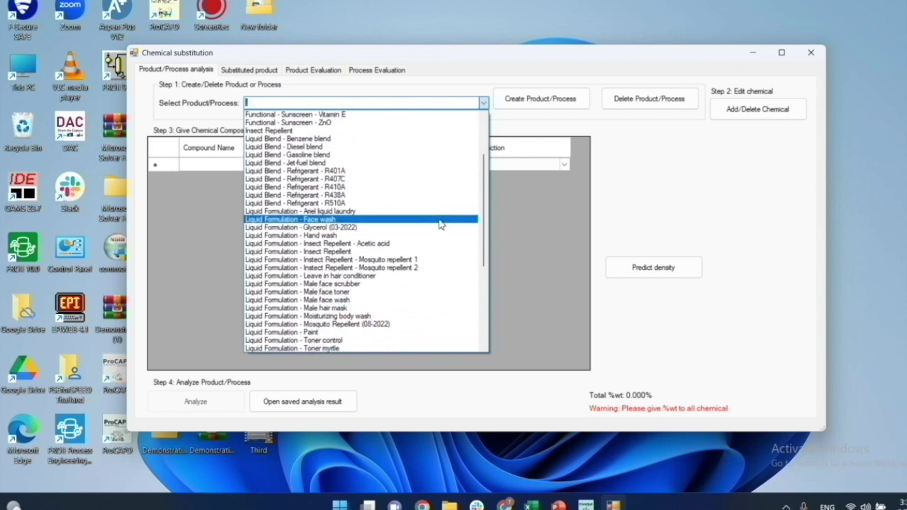
{"action": "left_click", "coordinate": [423, 261]}
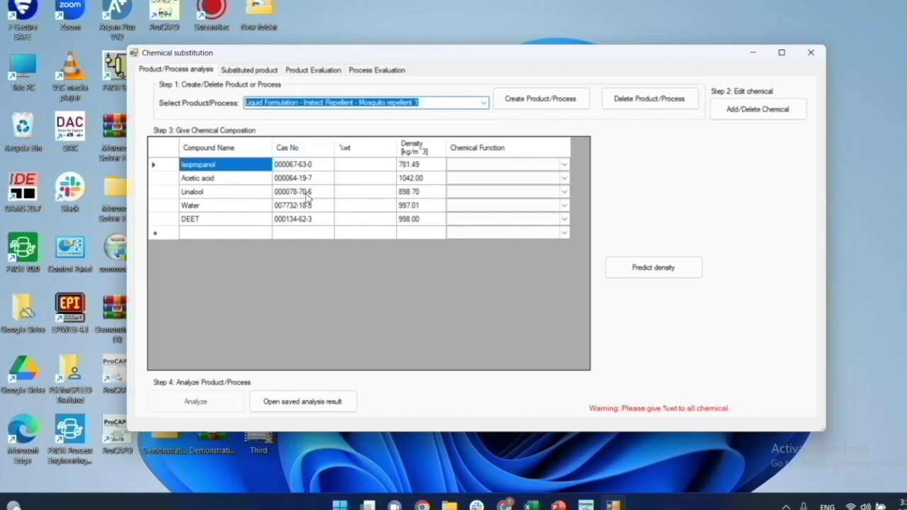
- Enter weight percentages 41.8, 0.11, 0.1, 47.99 and 10 for the five compounds
{"action": "left_click", "coordinate": [362, 167]}
{"action": "type", "text": "41.8"}
{"action": "key", "text": "Return"}
{"action": "type", "text": "0.11"}
{"action": "key", "text": "Return"}
{"action": "type", "text": "0.1"}
{"action": "key", "text": "Return"}
{"action": "type", "text": "47.99"}
{"action": "key", "text": "Return"}
{"action": "type", "text": "10"}
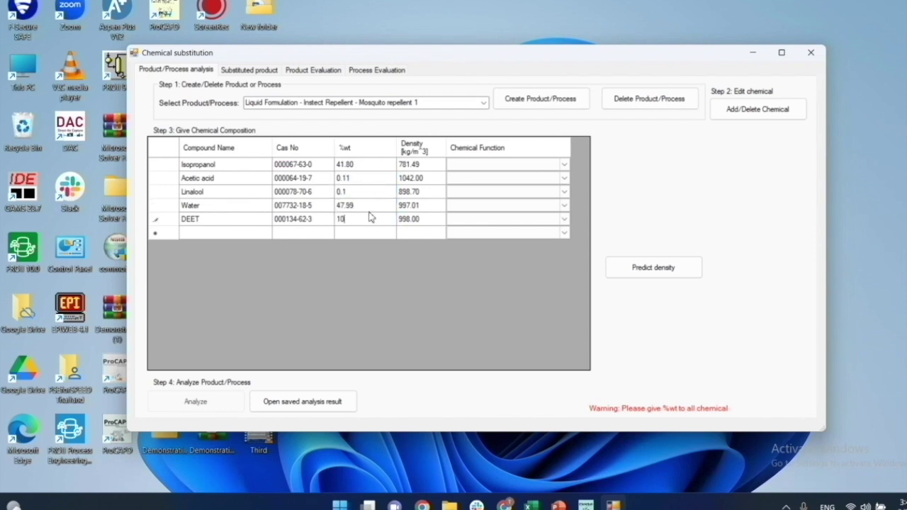
{"action": "left_click", "coordinate": [565, 165]}
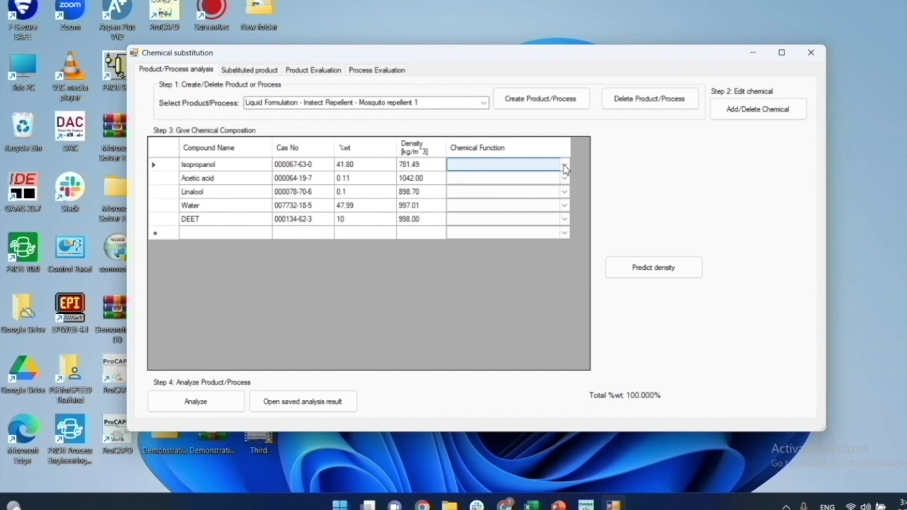
- Set functions: Isopropanol Additive, Acetic acid Others, Linalool Additive, Water Solvent, DEET Active ingredient
{"action": "left_click", "coordinate": [565, 169]}
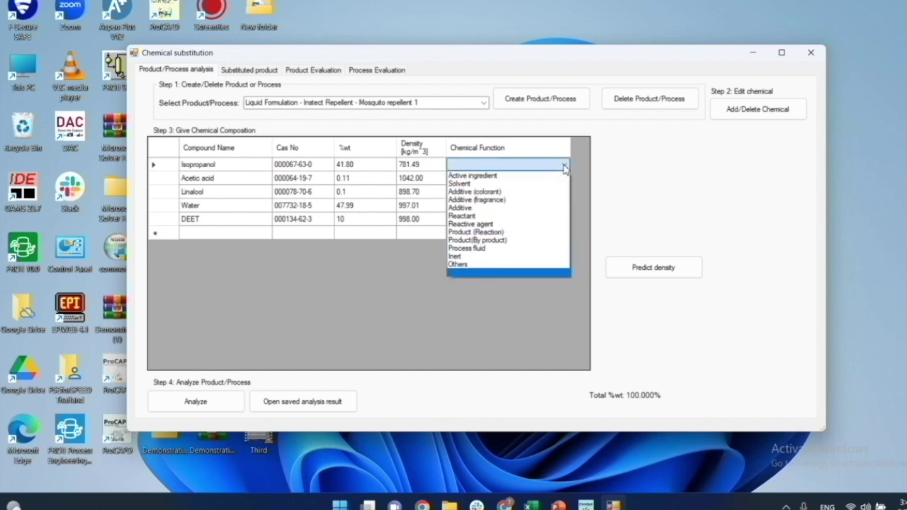
{"action": "left_click", "coordinate": [556, 208]}
{"action": "left_click", "coordinate": [565, 178]}
{"action": "left_click", "coordinate": [564, 179]}
{"action": "left_click", "coordinate": [512, 280]}
{"action": "left_click", "coordinate": [565, 192]}
{"action": "left_click", "coordinate": [564, 193]}
{"action": "left_click", "coordinate": [560, 229]}
{"action": "left_click", "coordinate": [564, 206]}
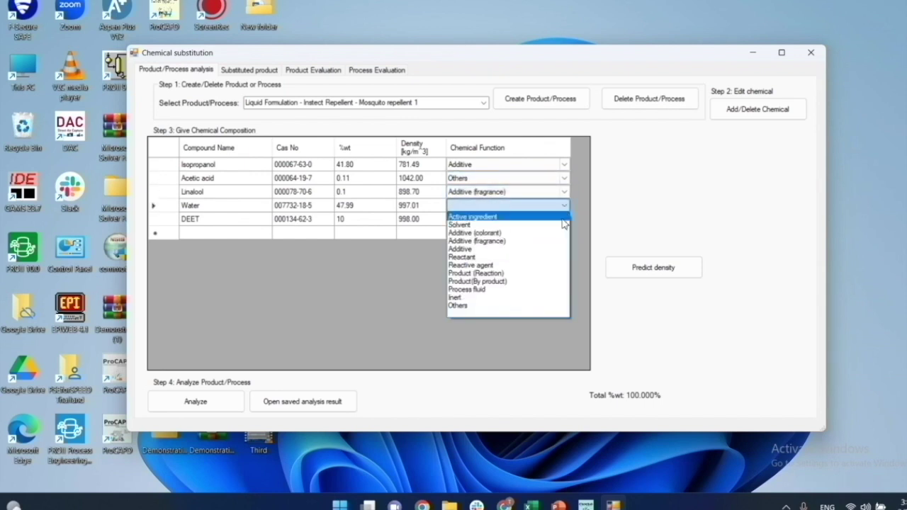
{"action": "left_click", "coordinate": [506, 225]}
{"action": "left_click", "coordinate": [563, 219]}
{"action": "left_click", "coordinate": [563, 221]}
{"action": "left_click", "coordinate": [542, 230]}
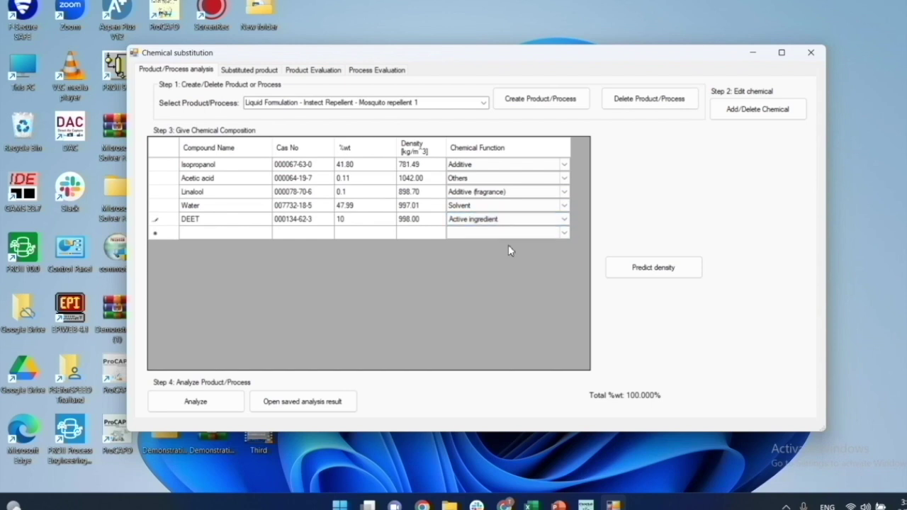
- Predict the compound densities and run the formulation's hazard and property analysis
{"action": "left_click", "coordinate": [671, 267]}
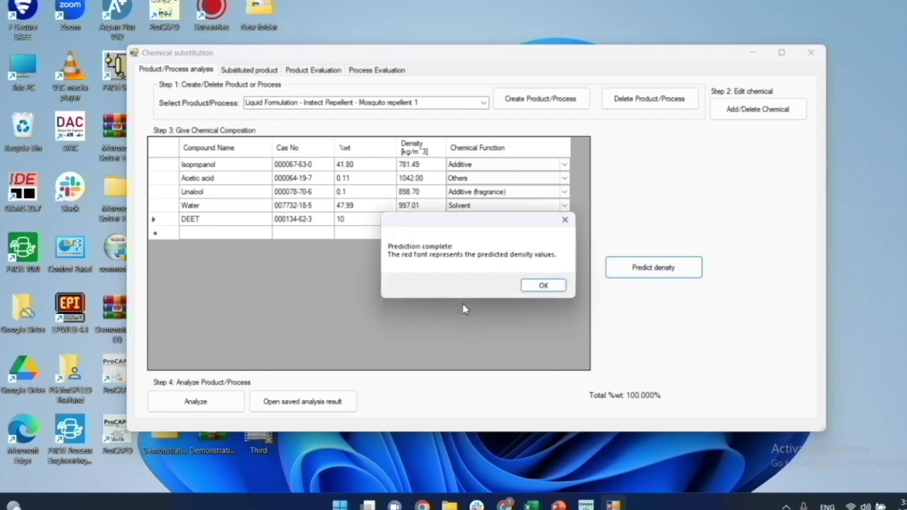
{"action": "left_click", "coordinate": [542, 285]}
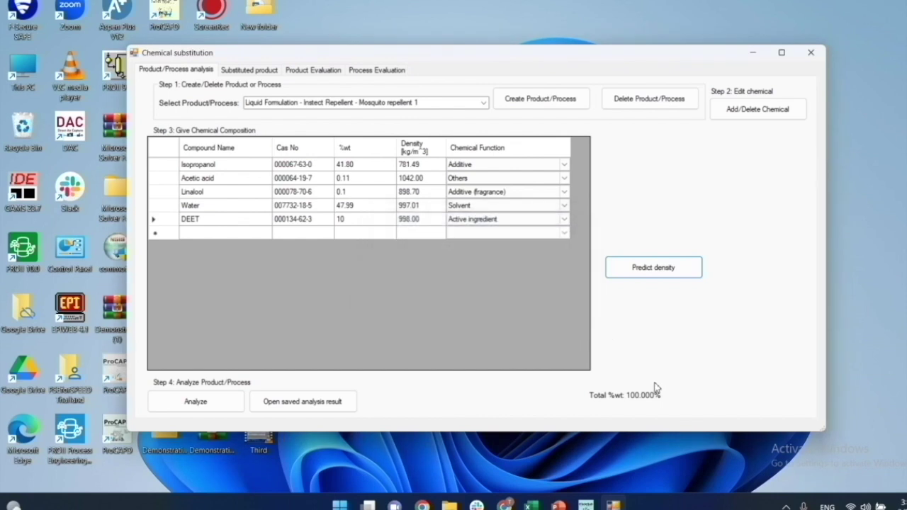
{"action": "left_click", "coordinate": [220, 403]}
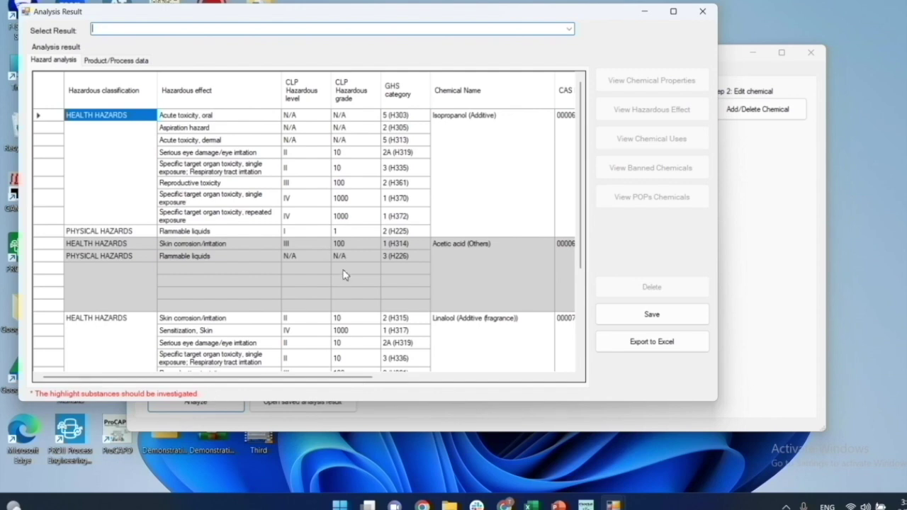
{"action": "scroll", "coordinate": [423, 259], "scroll_direction": "down", "scroll_amount": 1}
{"action": "scroll", "coordinate": [423, 259], "scroll_direction": "down", "scroll_amount": 3}
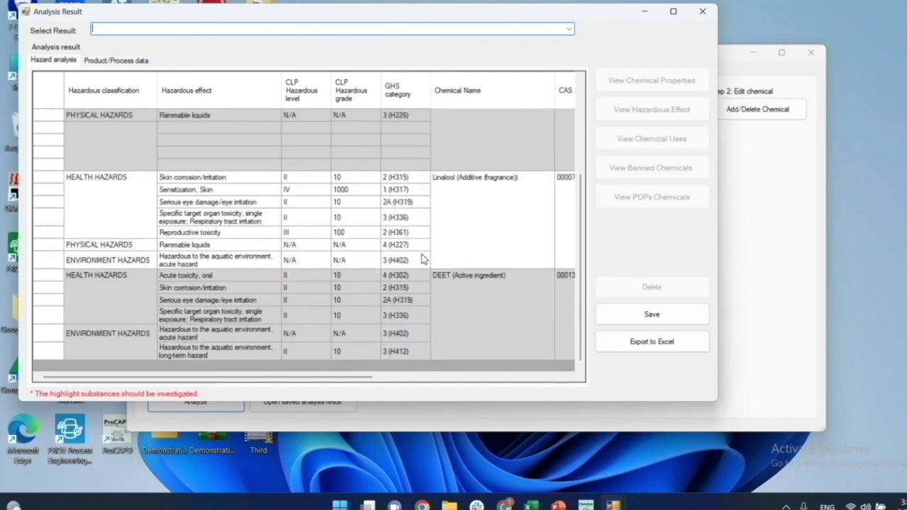
{"action": "scroll", "coordinate": [358, 214], "scroll_direction": "up", "scroll_amount": 5}
- Review the Product/Process property data, then the Hazard analysis results
{"action": "left_click", "coordinate": [117, 60]}
{"action": "scroll", "coordinate": [275, 159], "scroll_direction": "down", "scroll_amount": 2}
{"action": "scroll", "coordinate": [275, 162], "scroll_direction": "down", "scroll_amount": 3}
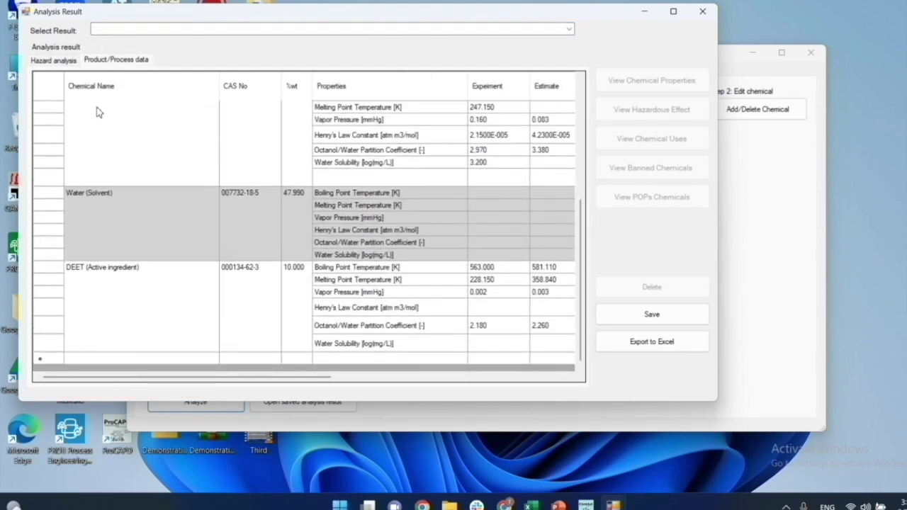
{"action": "left_click", "coordinate": [53, 61]}
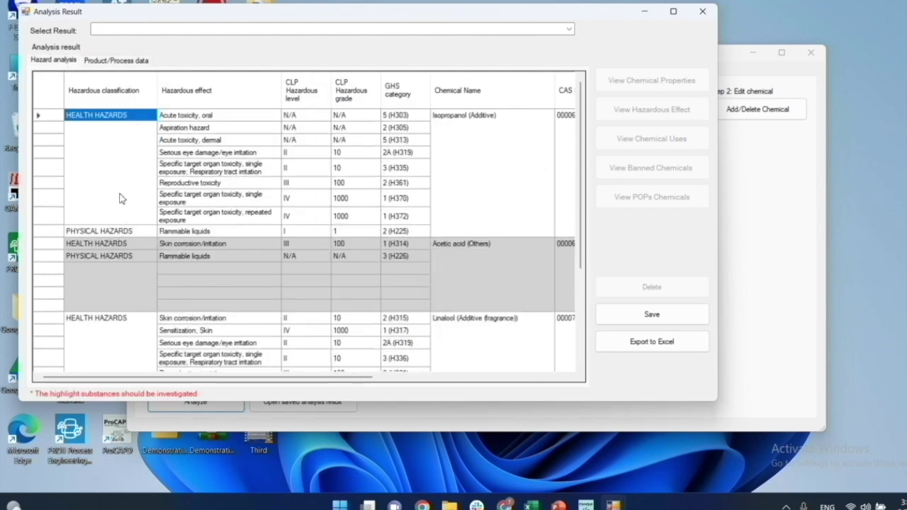
{"action": "scroll", "coordinate": [121, 200], "scroll_direction": "down", "scroll_amount": 2}
{"action": "scroll", "coordinate": [117, 275], "scroll_direction": "down", "scroll_amount": 1}
{"action": "scroll", "coordinate": [143, 297], "scroll_direction": "down", "scroll_amount": 1}
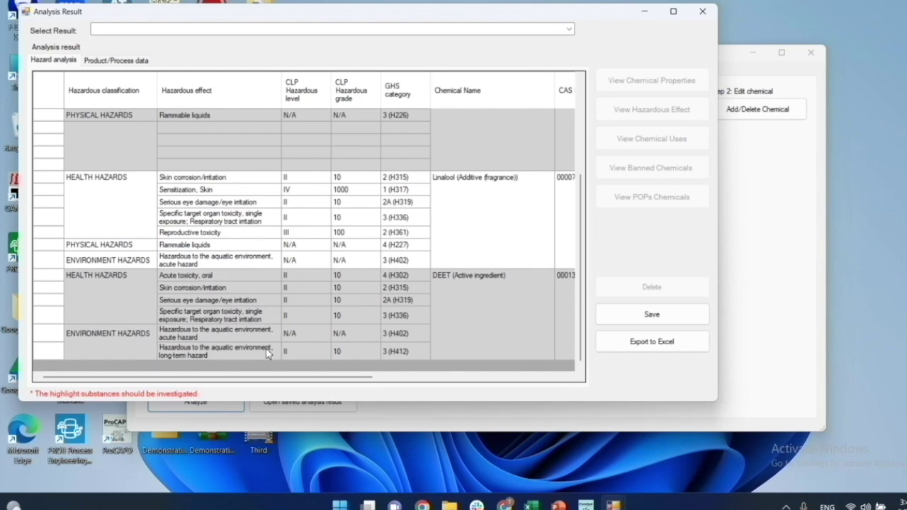
- Remove DEET from the formulation's selected chemicals
{"action": "left_click", "coordinate": [702, 11]}
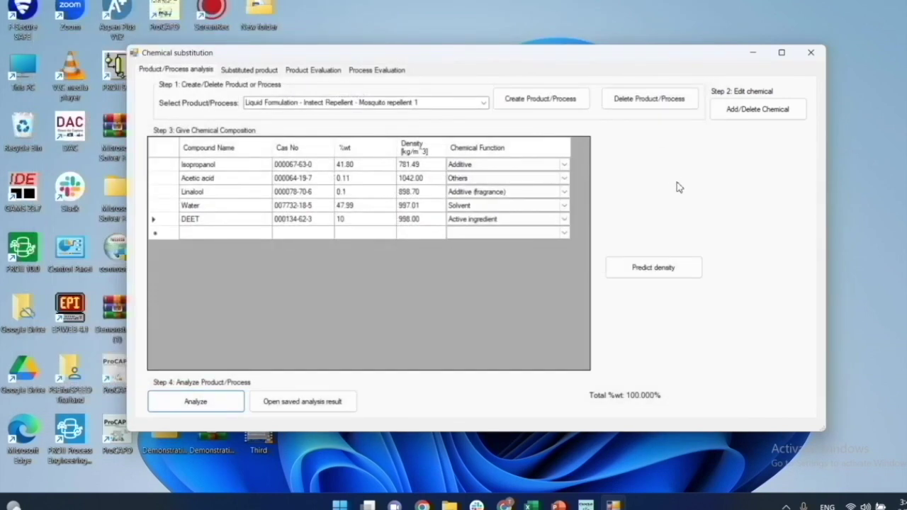
{"action": "left_click", "coordinate": [742, 112]}
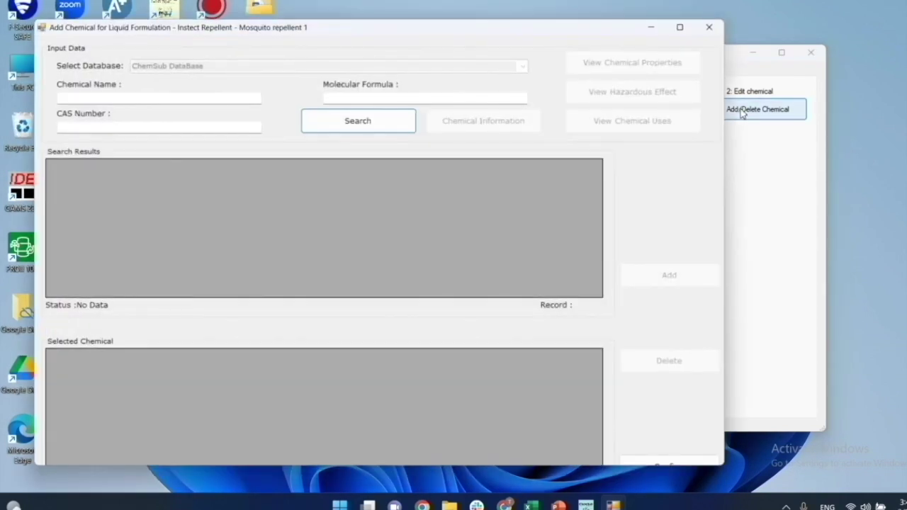
{"action": "left_click", "coordinate": [679, 27]}
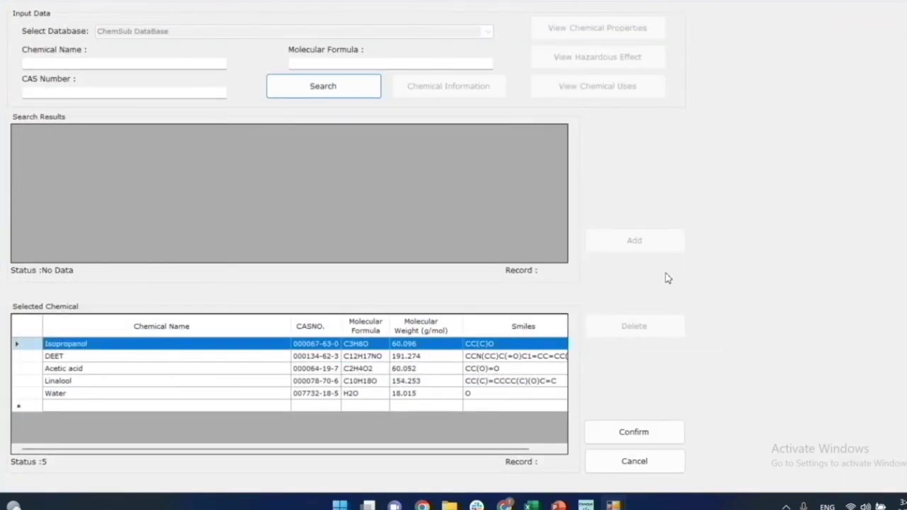
{"action": "left_click", "coordinate": [217, 357]}
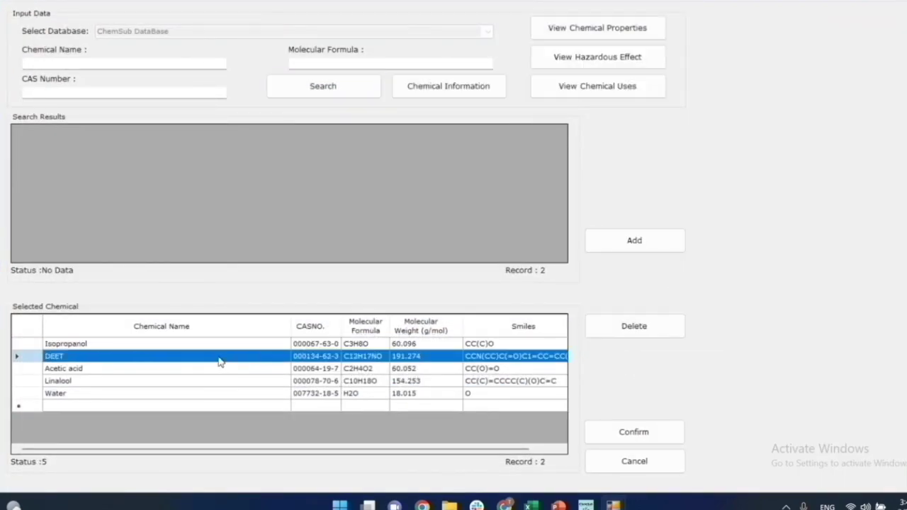
{"action": "left_click", "coordinate": [632, 328]}
- Search the database for Icaridin and add it to the formulation
{"action": "left_click", "coordinate": [128, 64]}
{"action": "type", "text": "Icaridin"}
{"action": "left_click", "coordinate": [287, 91]}
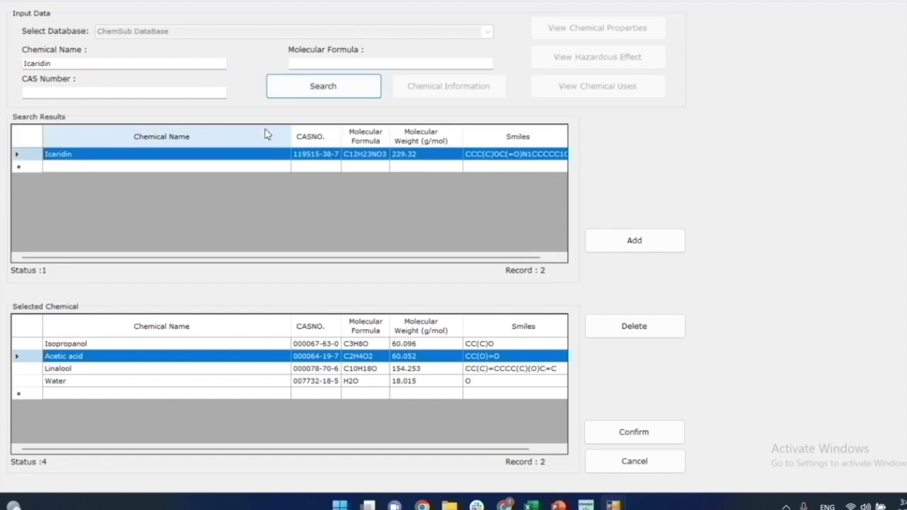
{"action": "left_click", "coordinate": [263, 155]}
{"action": "left_click", "coordinate": [634, 241]}
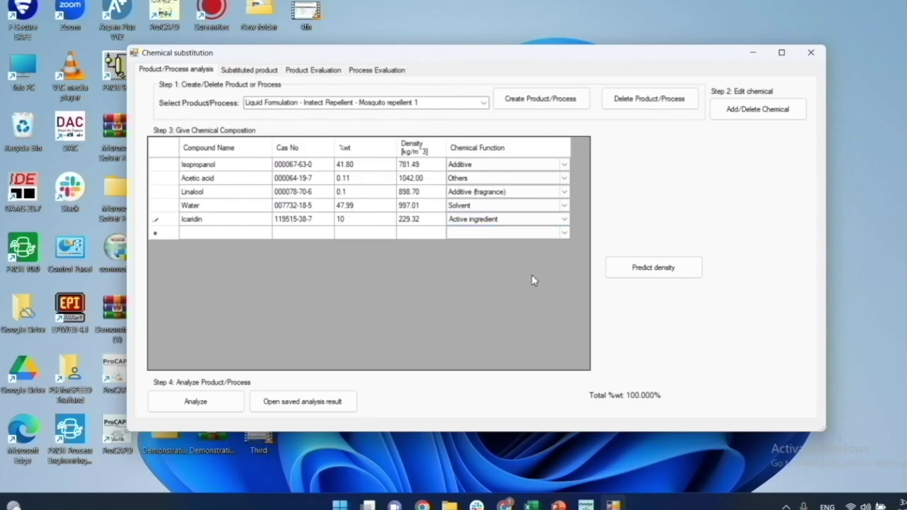
- Predict densities for the Icaridin formulation, analyse it, and review the Hazard analysis table
{"action": "left_click", "coordinate": [686, 269]}
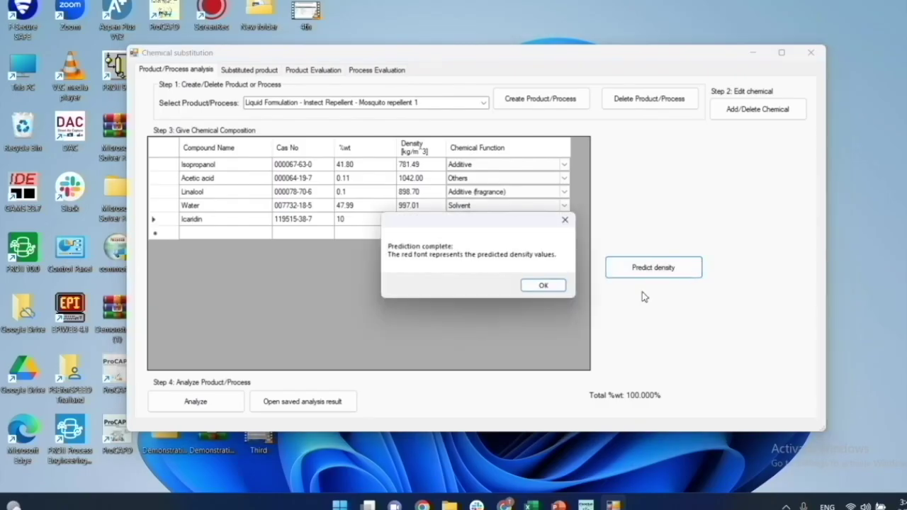
{"action": "left_click", "coordinate": [545, 285]}
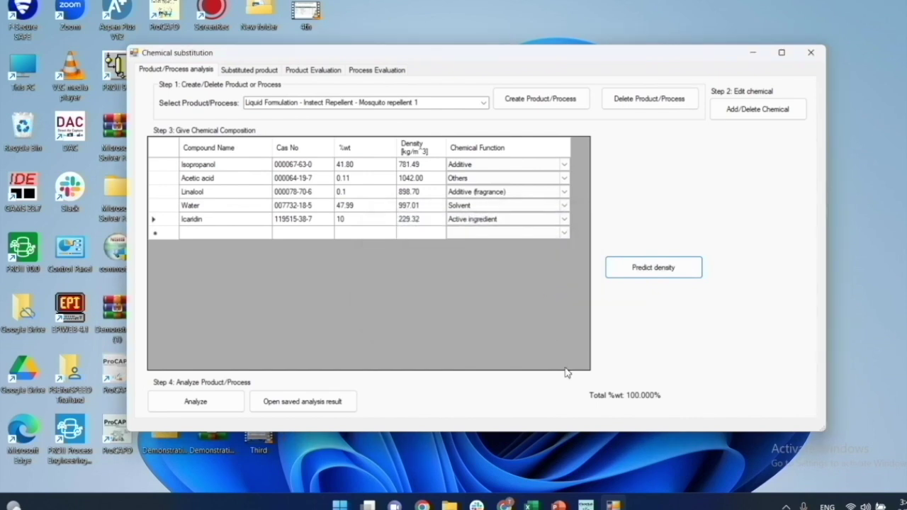
{"action": "left_click", "coordinate": [192, 406]}
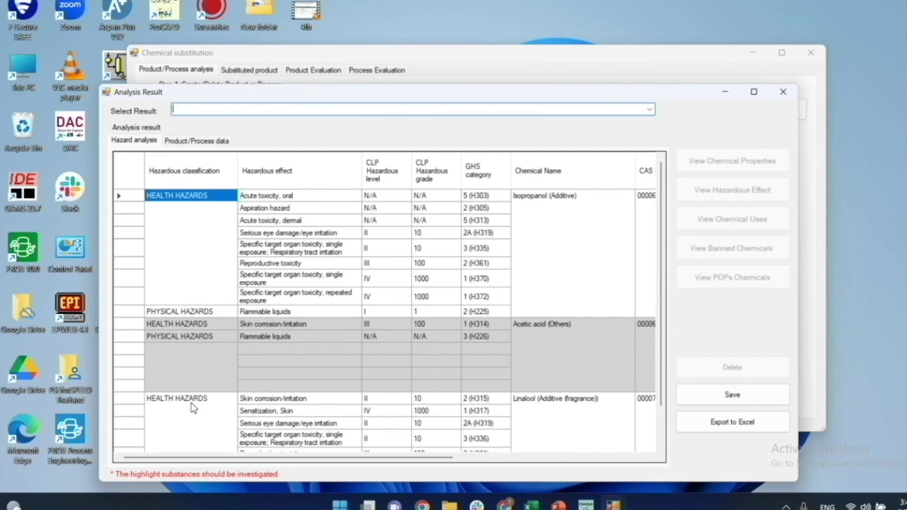
{"action": "scroll", "coordinate": [567, 236], "scroll_direction": "down", "scroll_amount": 2}
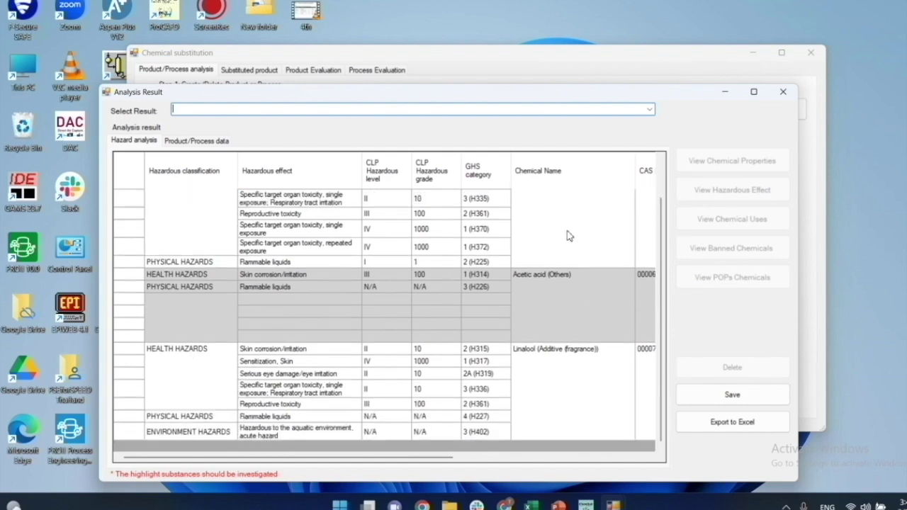
{"action": "scroll", "coordinate": [590, 388], "scroll_direction": "up", "scroll_amount": 2}
{"action": "scroll", "coordinate": [589, 389], "scroll_direction": "down", "scroll_amount": 2}
- Export the analysis to Excel and review the Physical properties (const.) sheet
{"action": "left_click", "coordinate": [728, 428]}
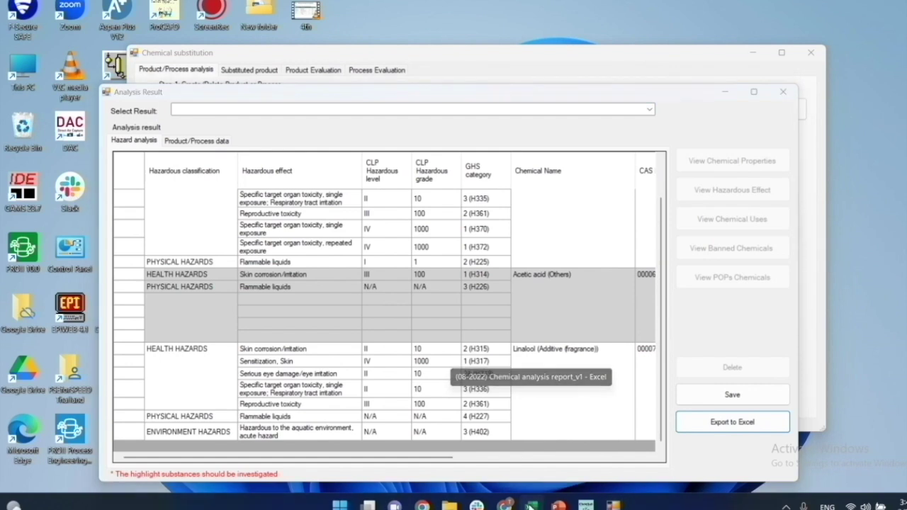
{"action": "scroll", "coordinate": [421, 384], "scroll_direction": "down", "scroll_amount": 3}
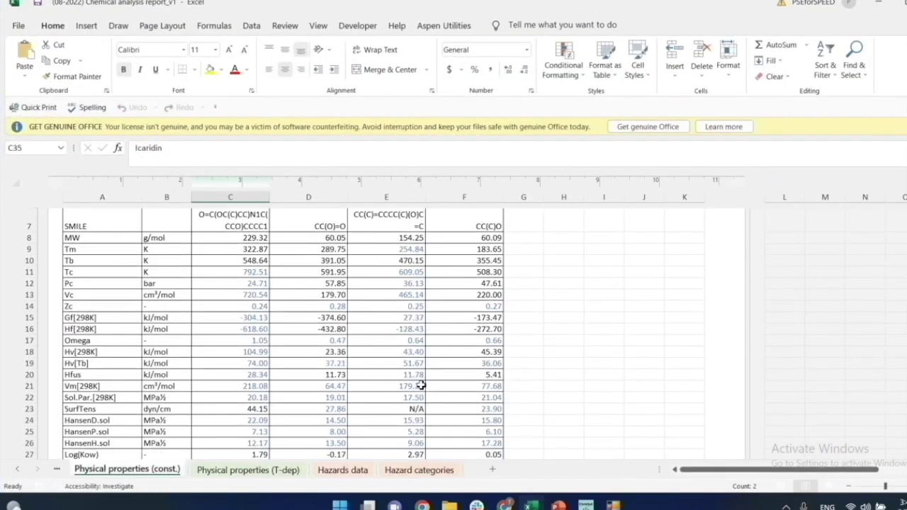
{"action": "scroll", "coordinate": [421, 384], "scroll_direction": "down", "scroll_amount": 10}
{"action": "scroll", "coordinate": [419, 397], "scroll_direction": "up", "scroll_amount": 5}
{"action": "scroll", "coordinate": [428, 393], "scroll_direction": "up", "scroll_amount": 6}
- Browse the Physical properties (T-dep) and Hazards data sheets
{"action": "left_click", "coordinate": [248, 470]}
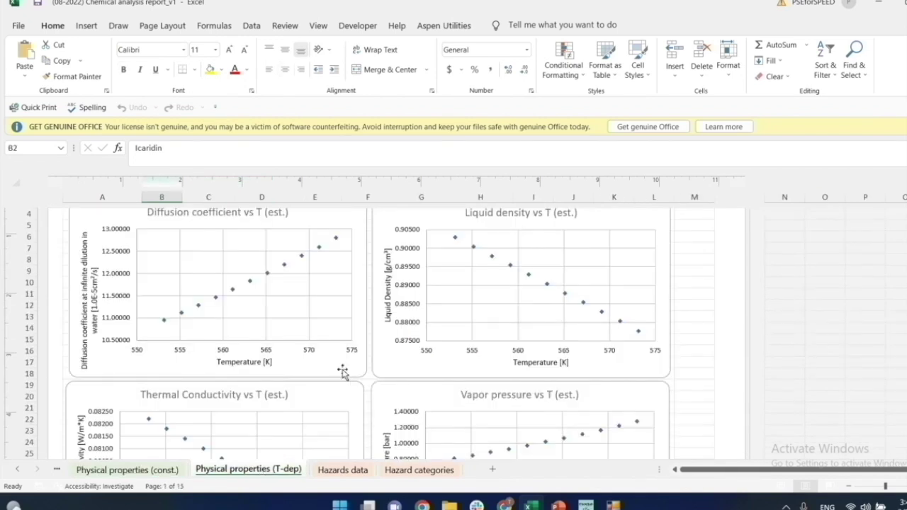
{"action": "scroll", "coordinate": [371, 349], "scroll_direction": "up", "scroll_amount": 2}
{"action": "scroll", "coordinate": [423, 366], "scroll_direction": "down", "scroll_amount": 12}
{"action": "key", "text": "ctrl+Page_Down"}
{"action": "scroll", "coordinate": [458, 401], "scroll_direction": "down", "scroll_amount": 5}
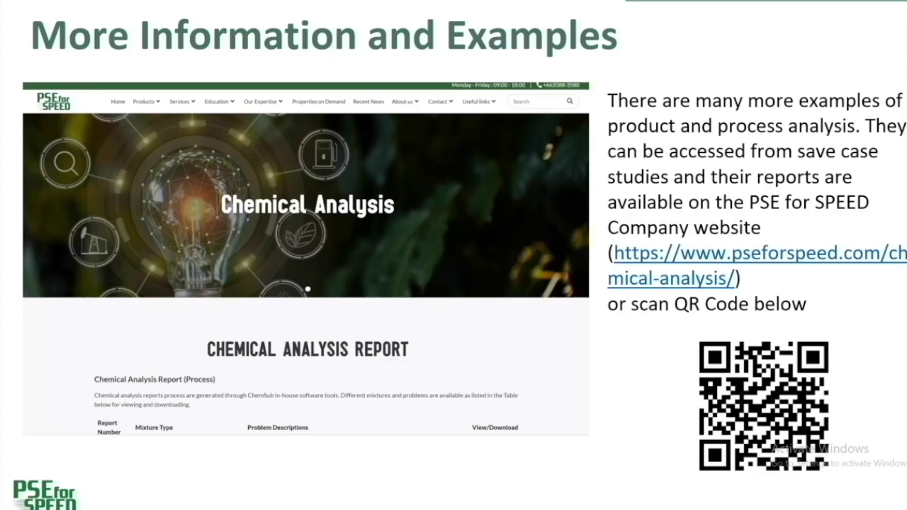